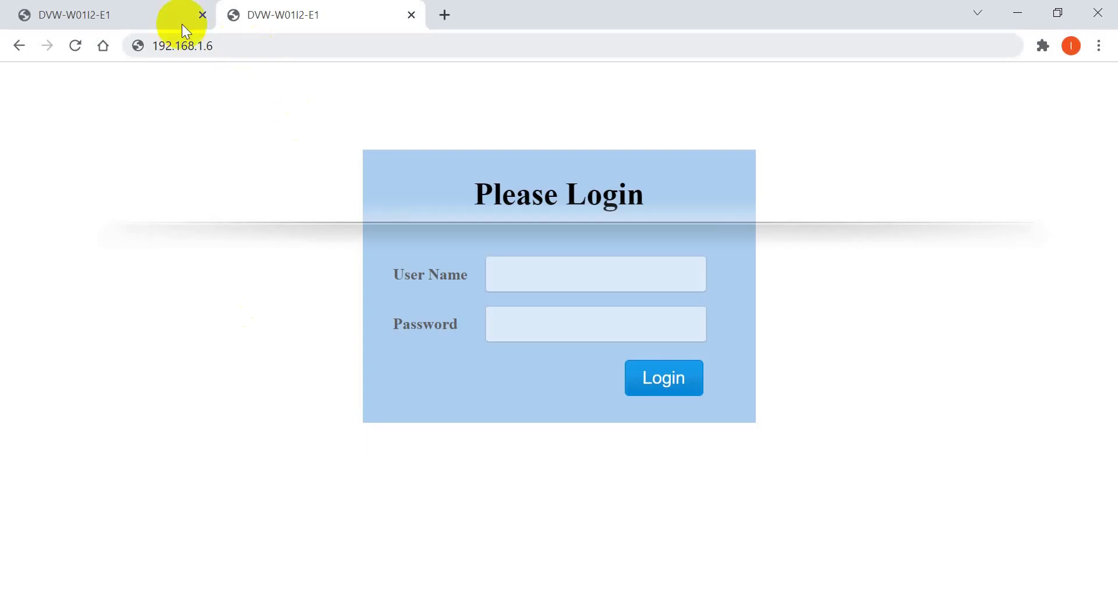
- Switch to the 192.168.1.5 tab and reload its login page
left_click(126, 13)
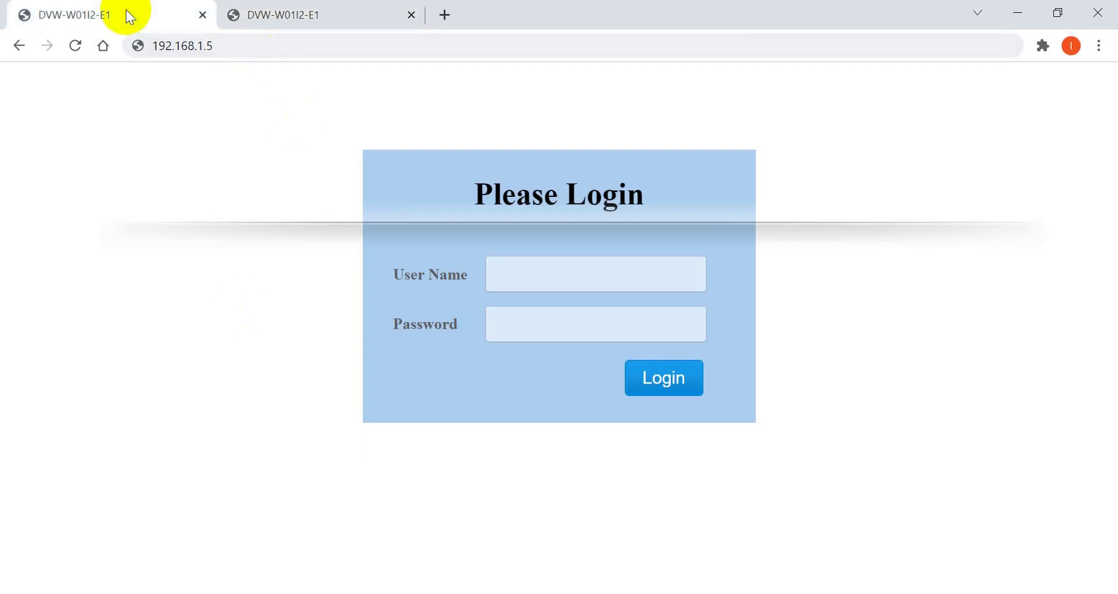
left_click(312, 55)
key("Return")
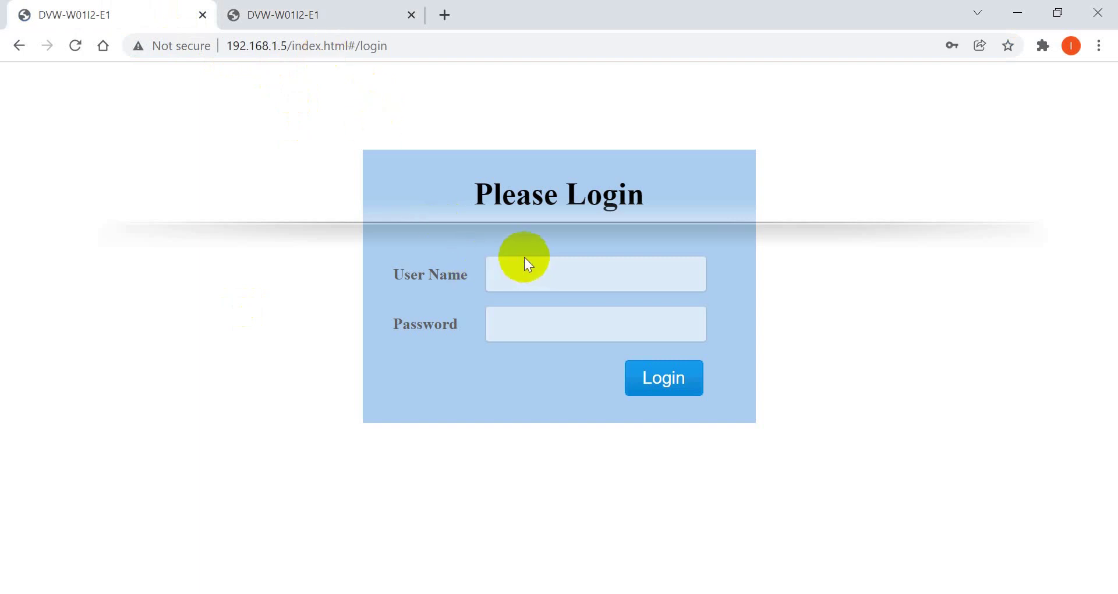
- Log in with the admin user name and password, then dismiss Chrome's password warning
left_click(538, 280)
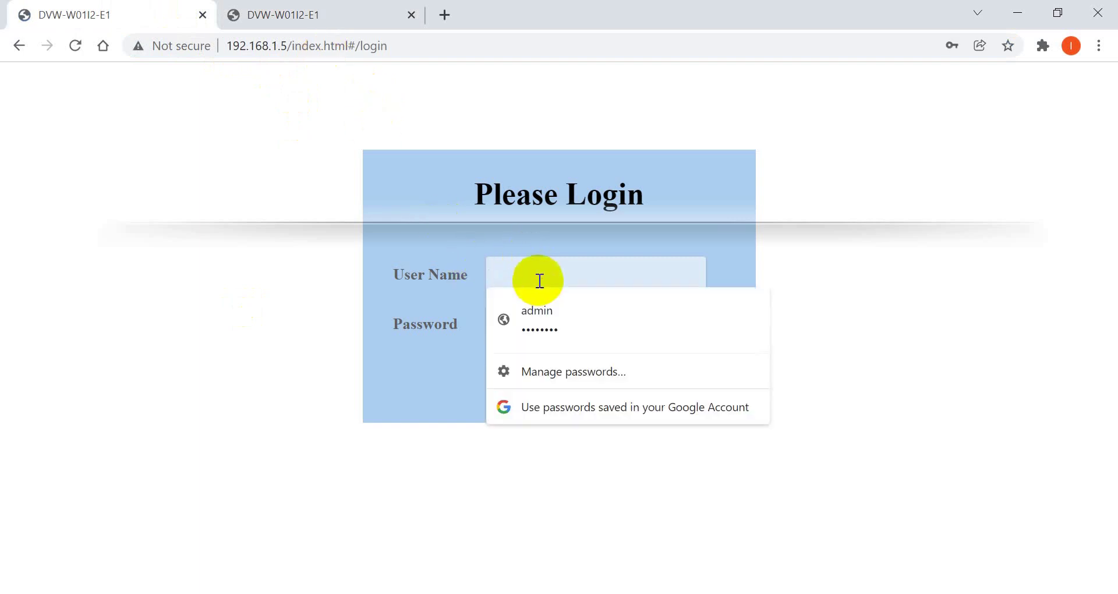
type("admib=")
key("BackSpace")
left_click(878, 416)
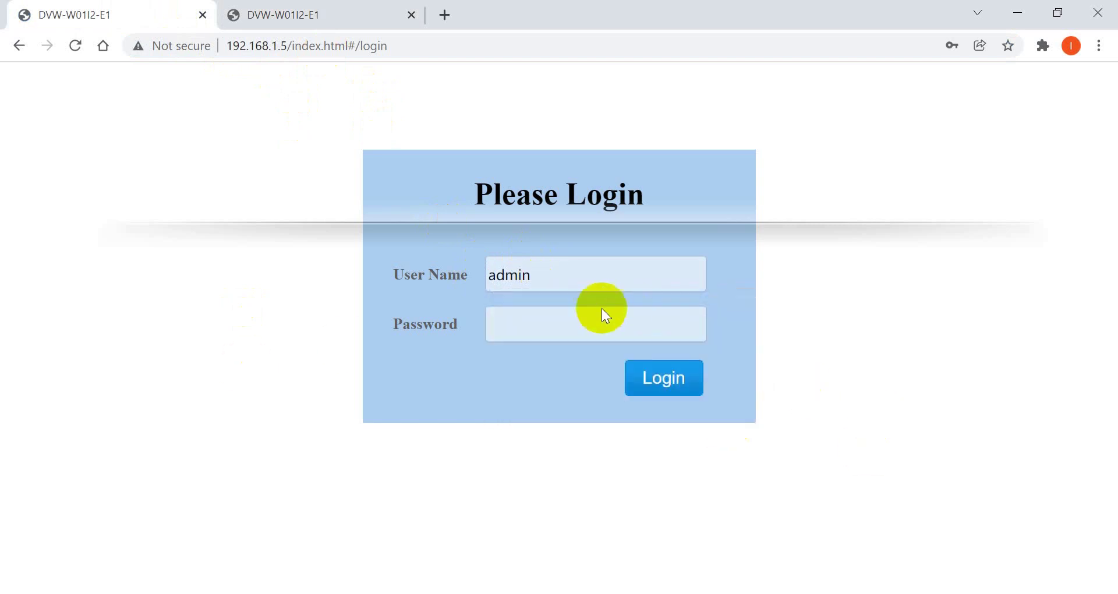
left_click(582, 324)
type("a")
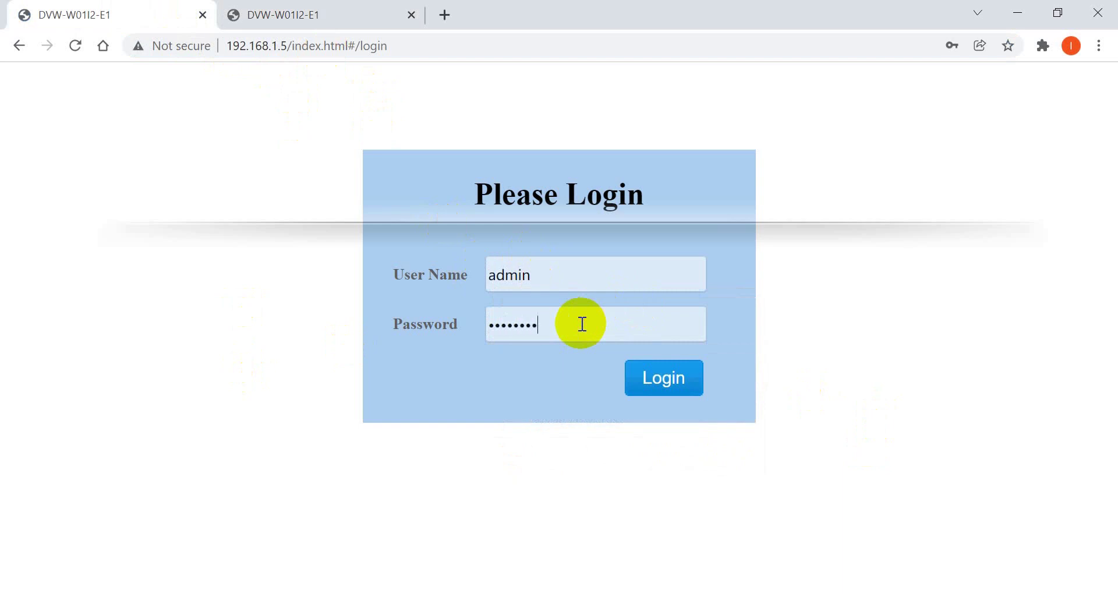
key("Return")
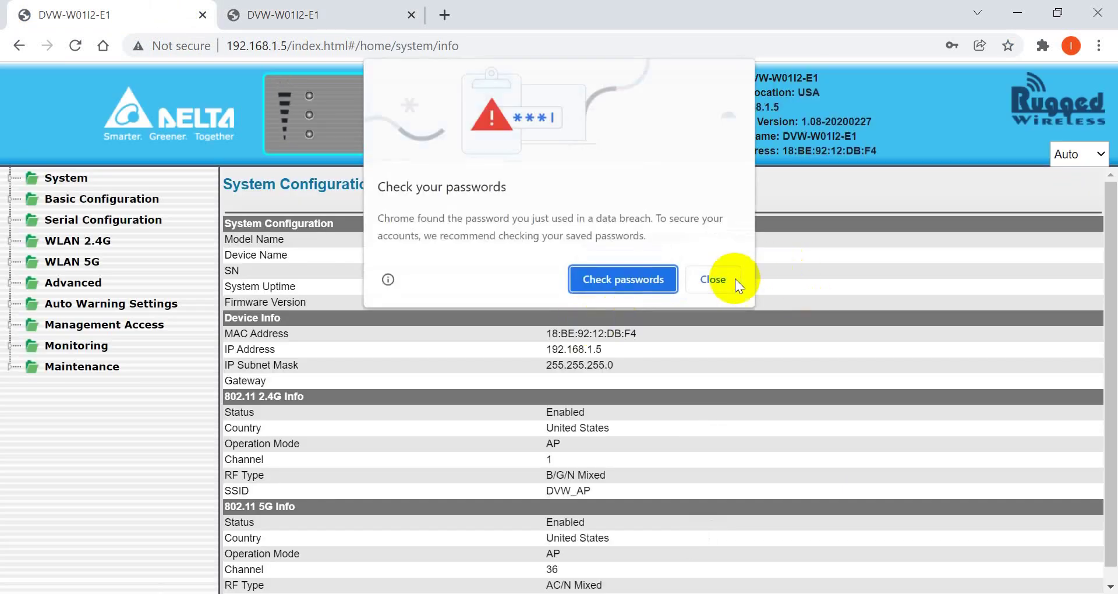
left_click(734, 280)
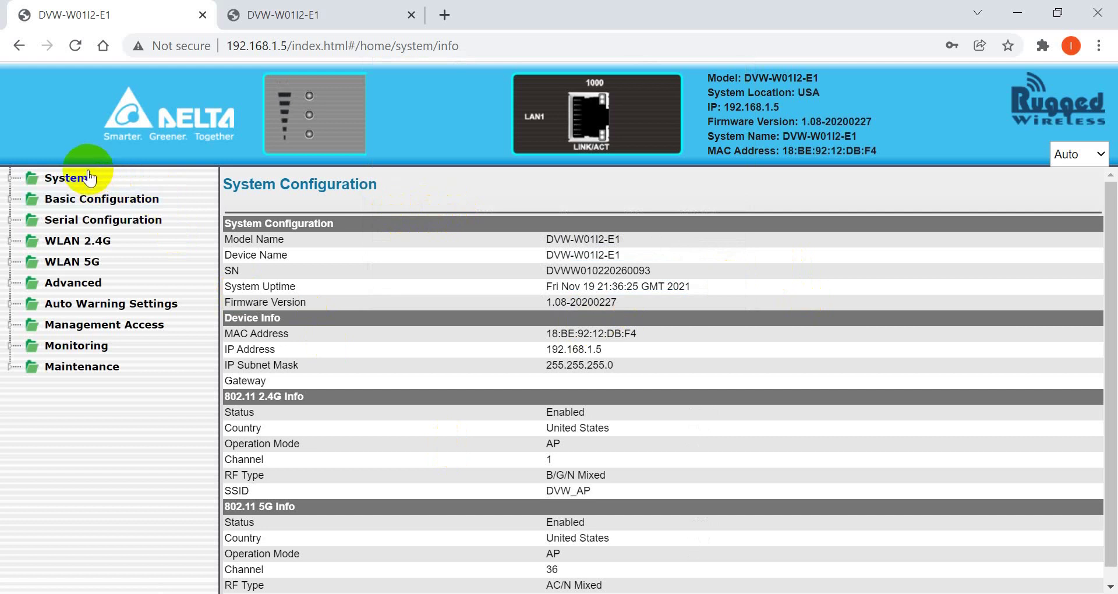
- Change the Device Location from USA to Thailand and apply it
left_click(61, 177)
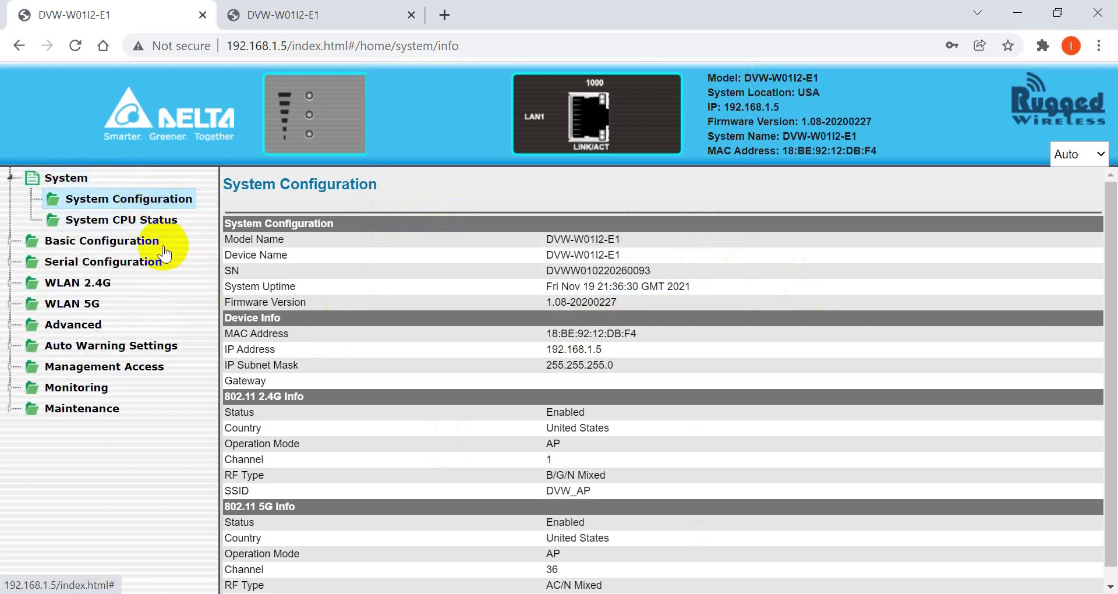
left_click(85, 244)
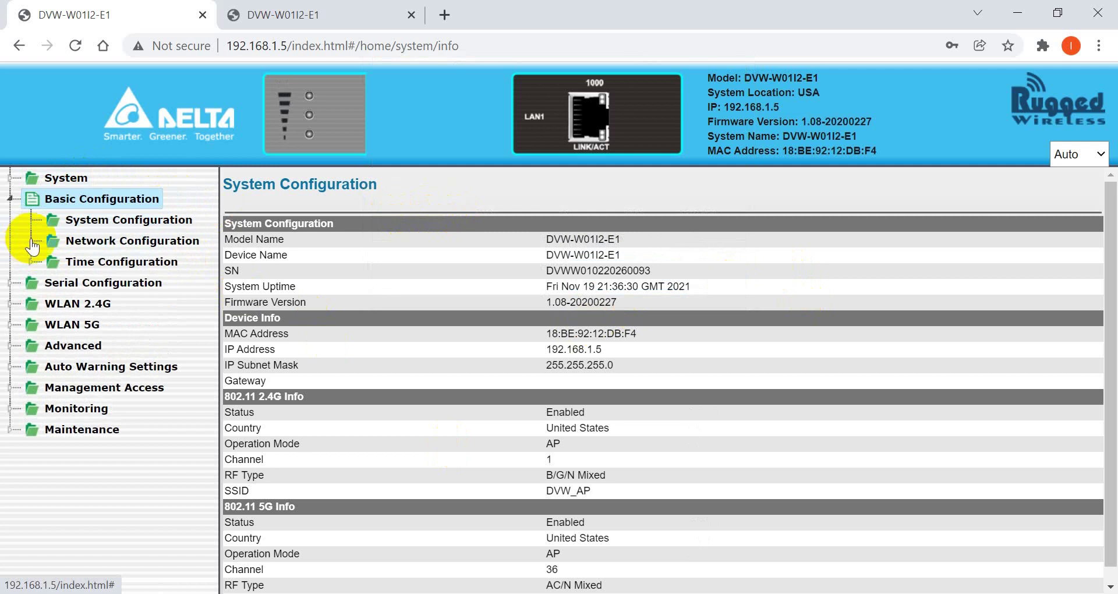
left_click(117, 220)
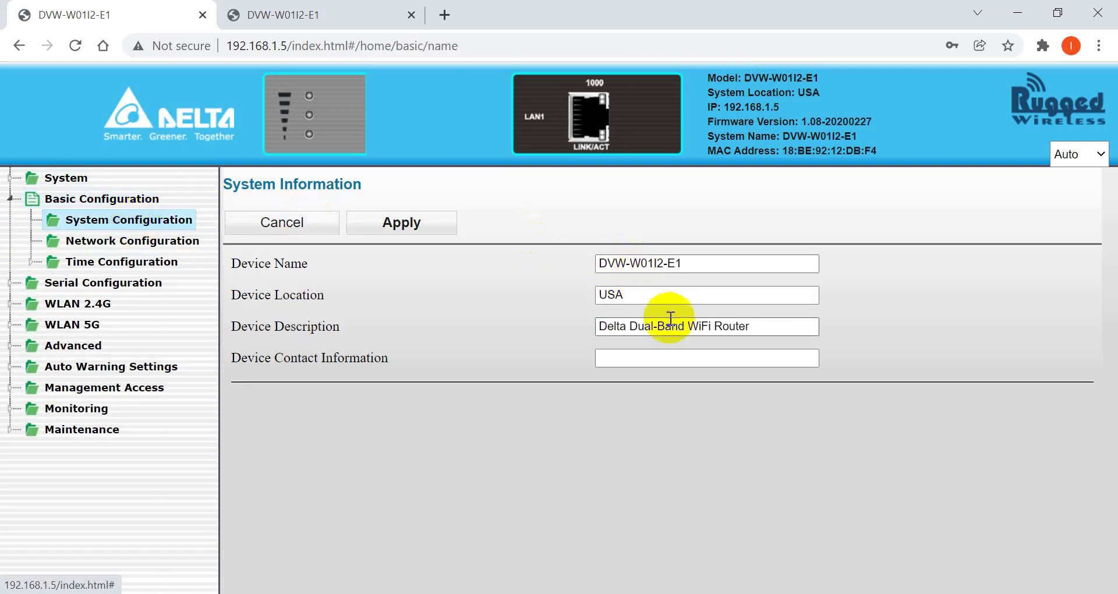
double_click(611, 294)
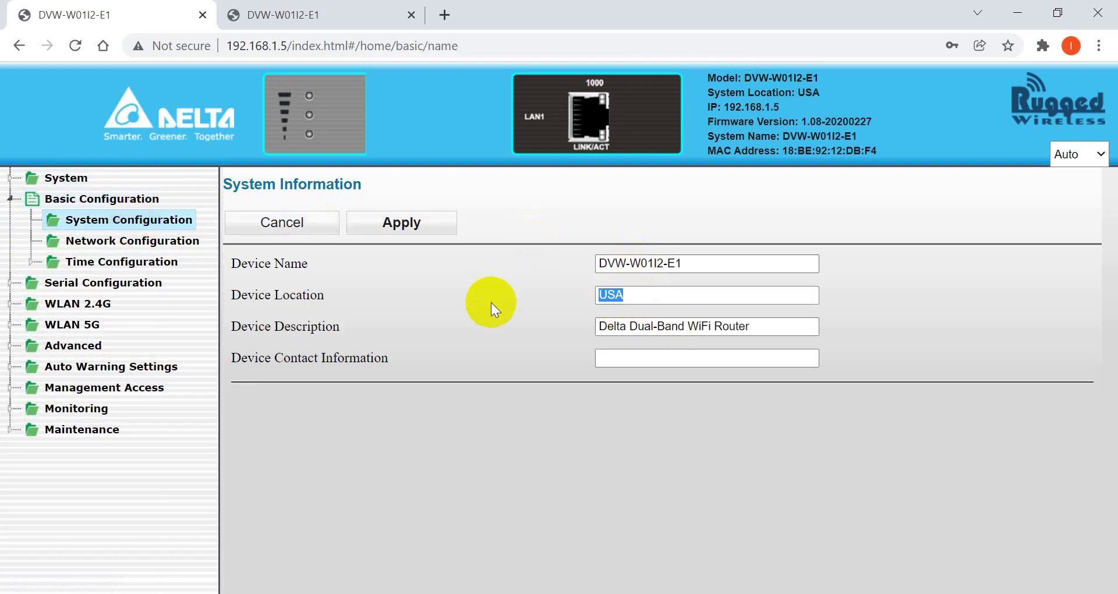
type("T")
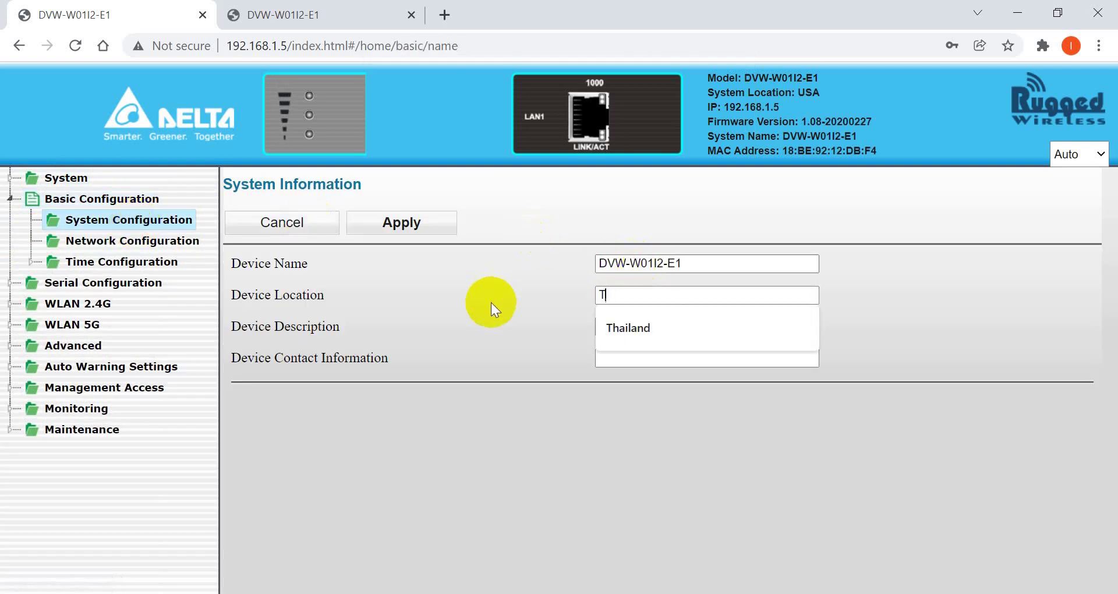
type("hailand")
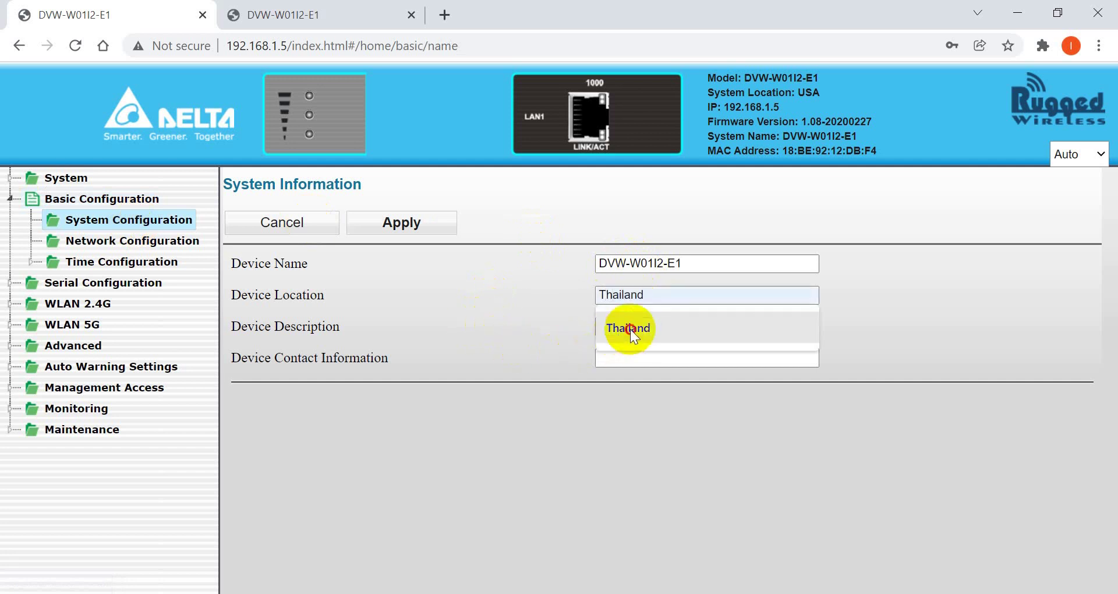
left_click(630, 328)
left_click(423, 224)
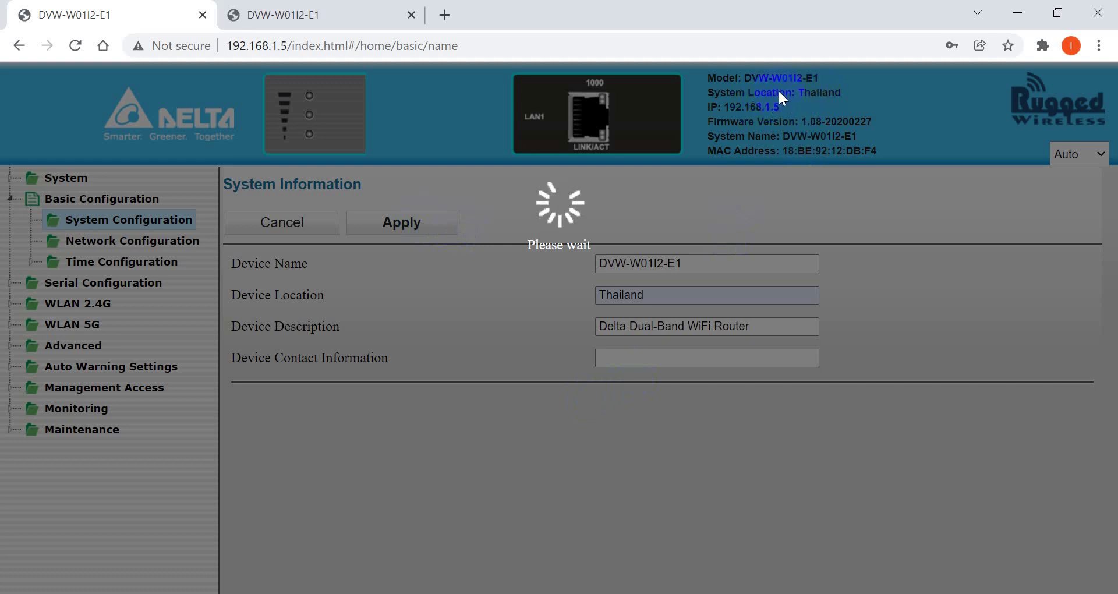
- Open the Network Configuration page showing static IP 192.168.1.5
mouse_move(826, 85)
left_mouse_down()
mouse_move(795, 90)
mouse_move(848, 95)
mouse_move(804, 82)
mouse_move(812, 85)
left_mouse_up()
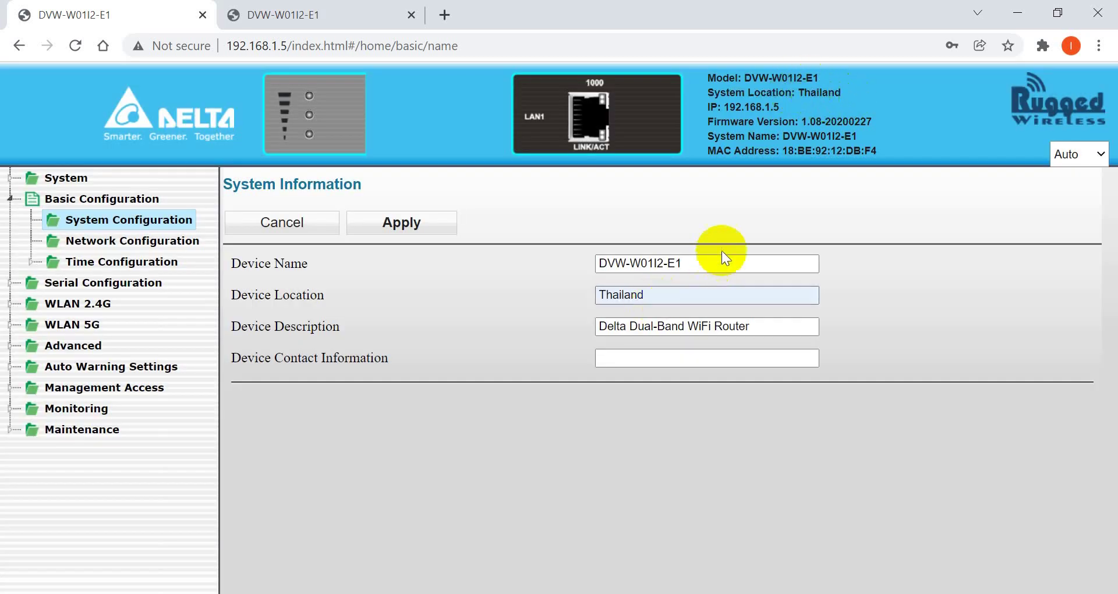
left_click_drag(716, 262, 646, 260)
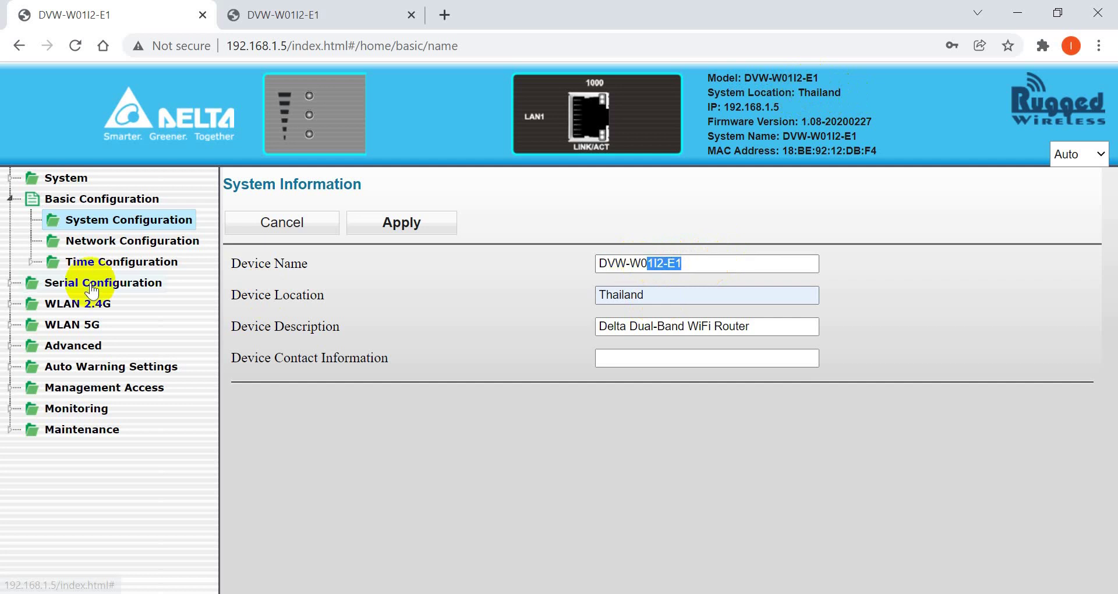
left_click(176, 240)
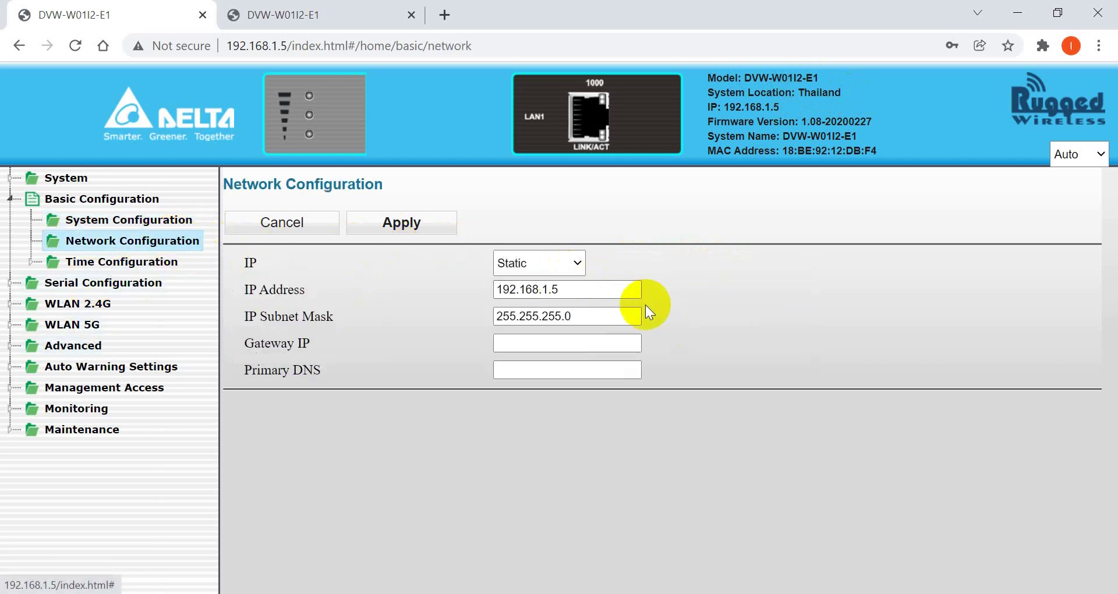
- Apply static IP 192.168.1.5 / 255.255.255.0 and review the IP mode choices
left_click(556, 290)
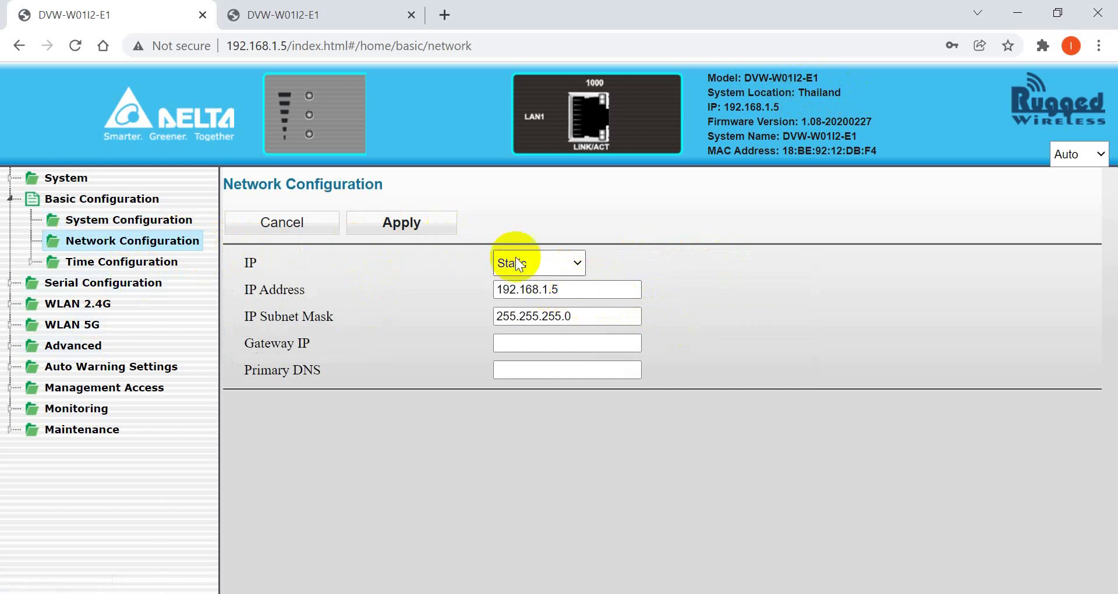
left_click(410, 221)
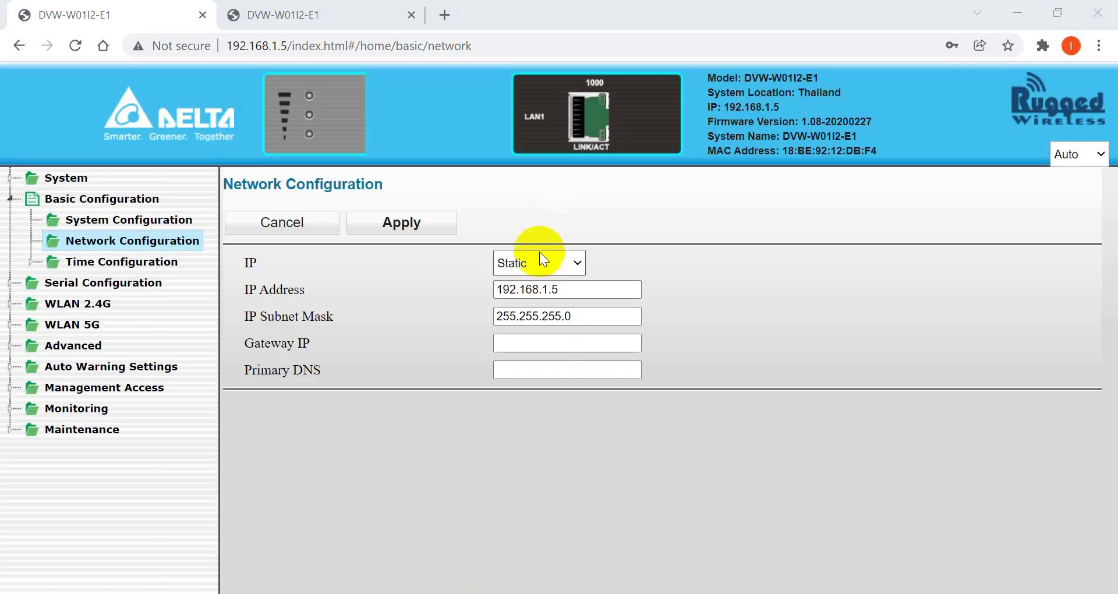
left_click(540, 259)
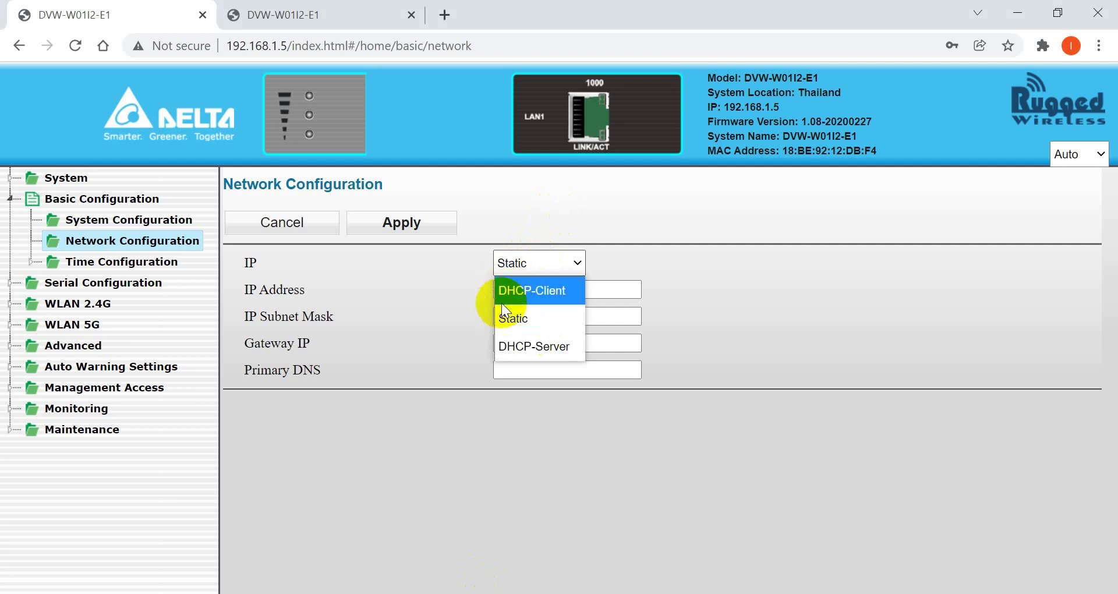
- Apply the Local Time Configuration, keeping the (GMT+07:00) Bangkok time zone
left_click(143, 262)
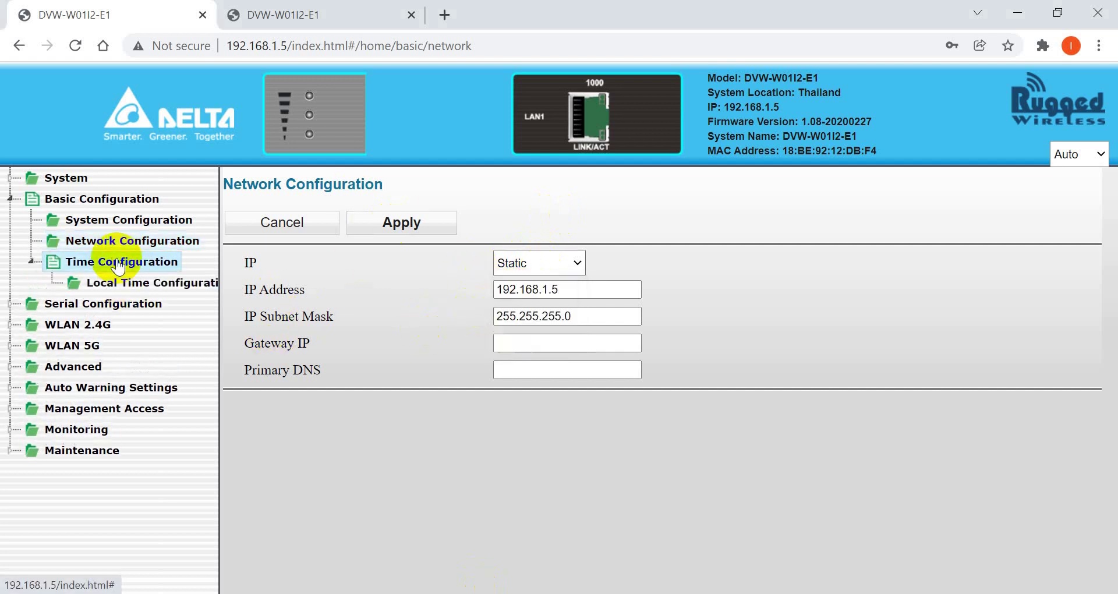
left_click(108, 283)
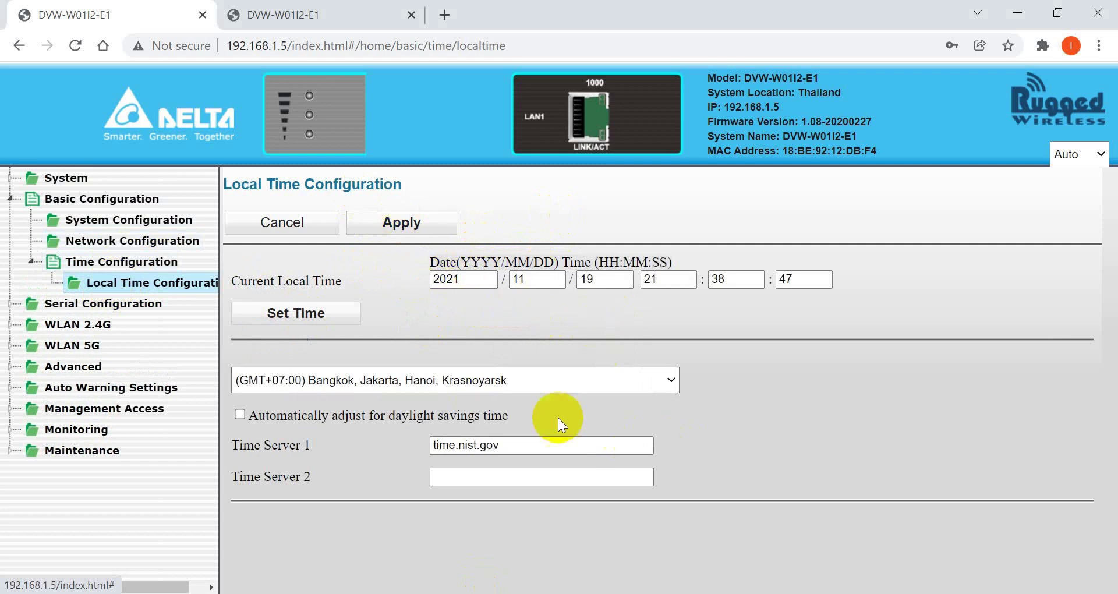
left_click(466, 380)
left_click(826, 393)
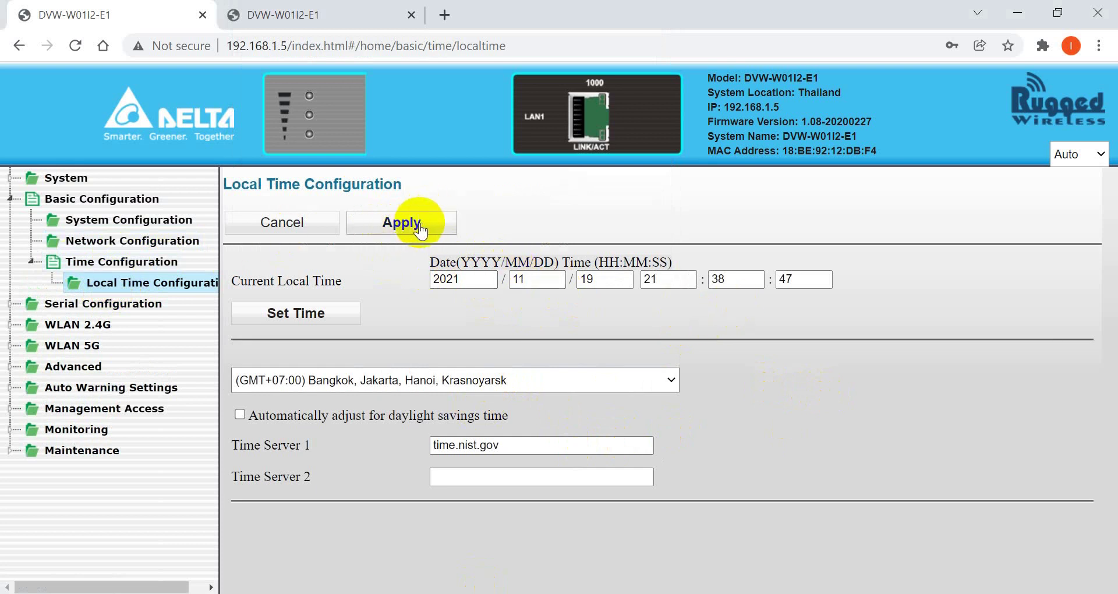
left_click(401, 223)
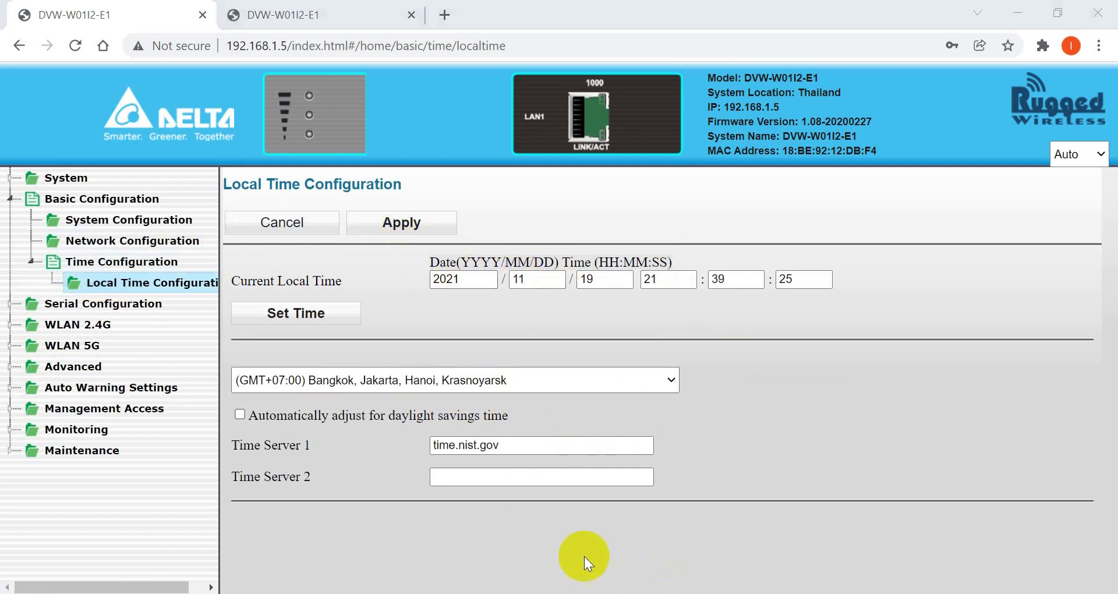
left_click(100, 303)
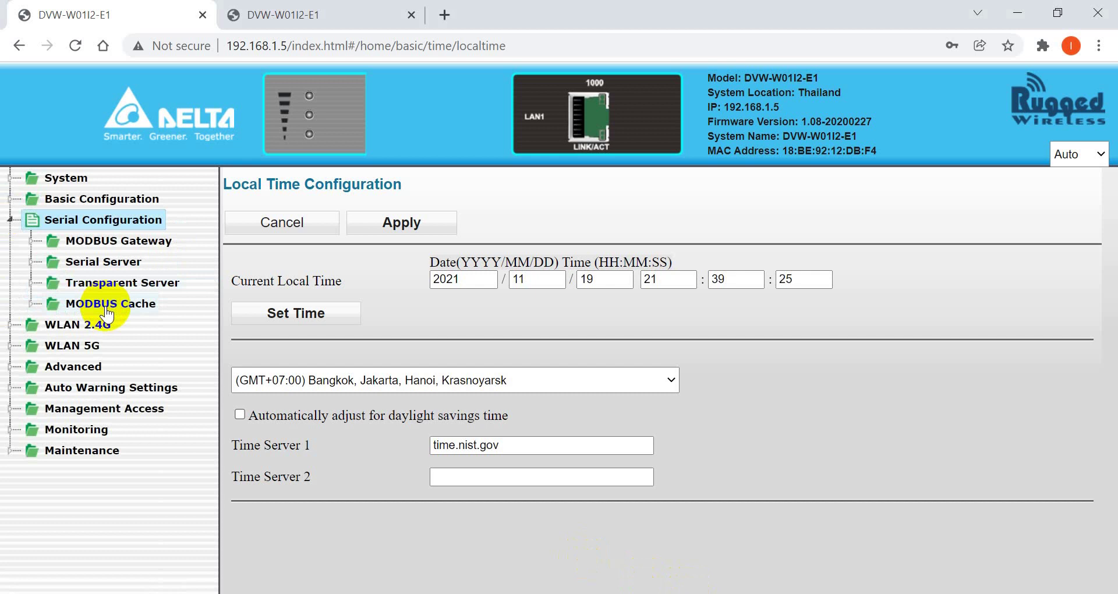
- View the RS485 MODBUS Gateway page (left Disabled), then expand the WLAN 2.4G group
left_click(112, 241)
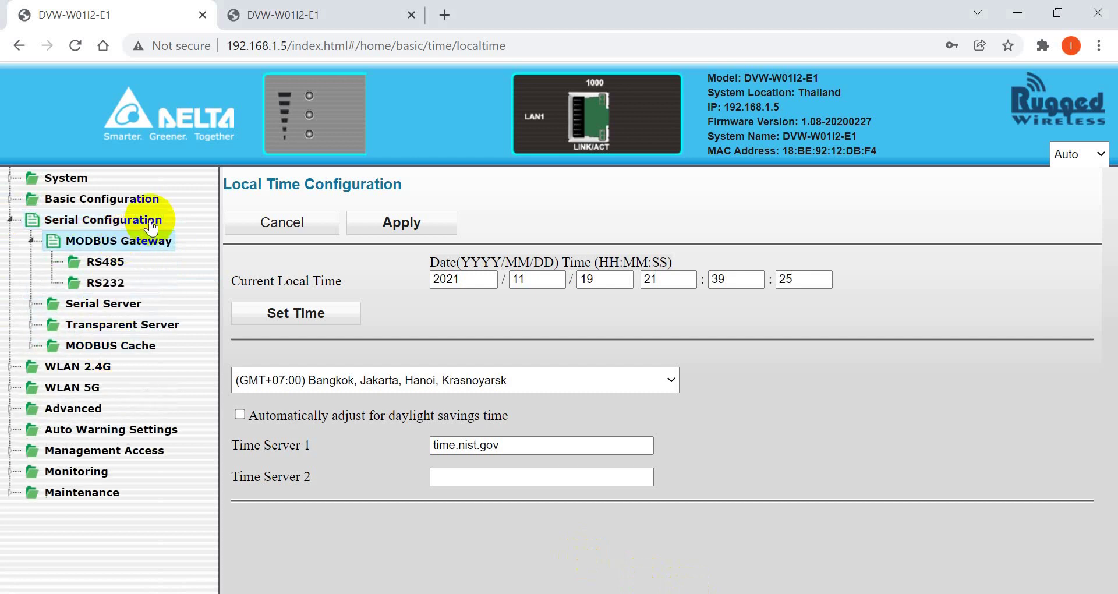
left_click(103, 261)
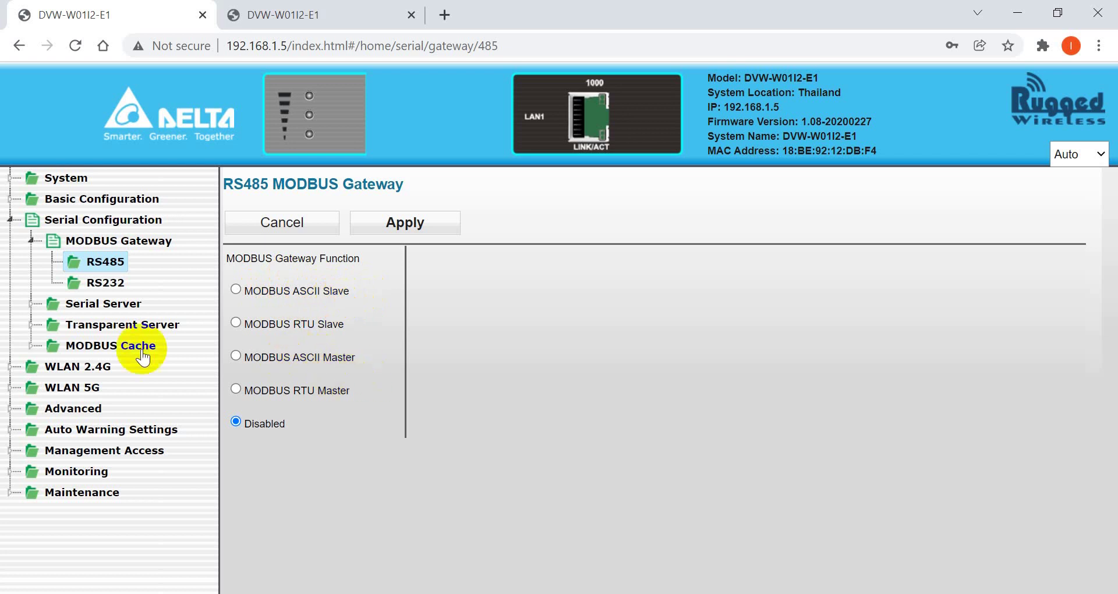
left_click(13, 221)
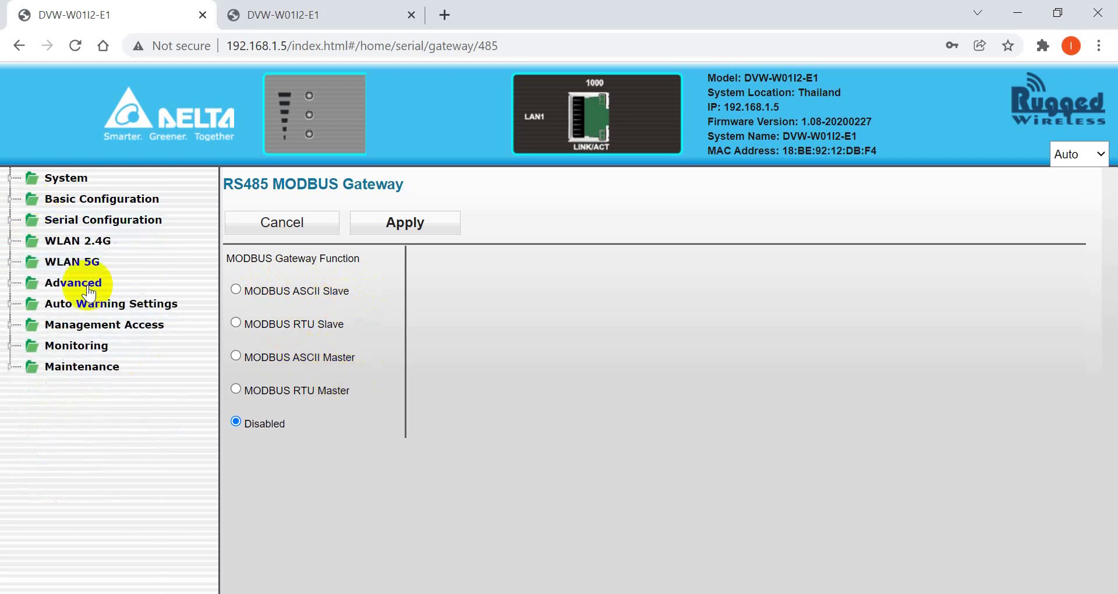
left_click(88, 240)
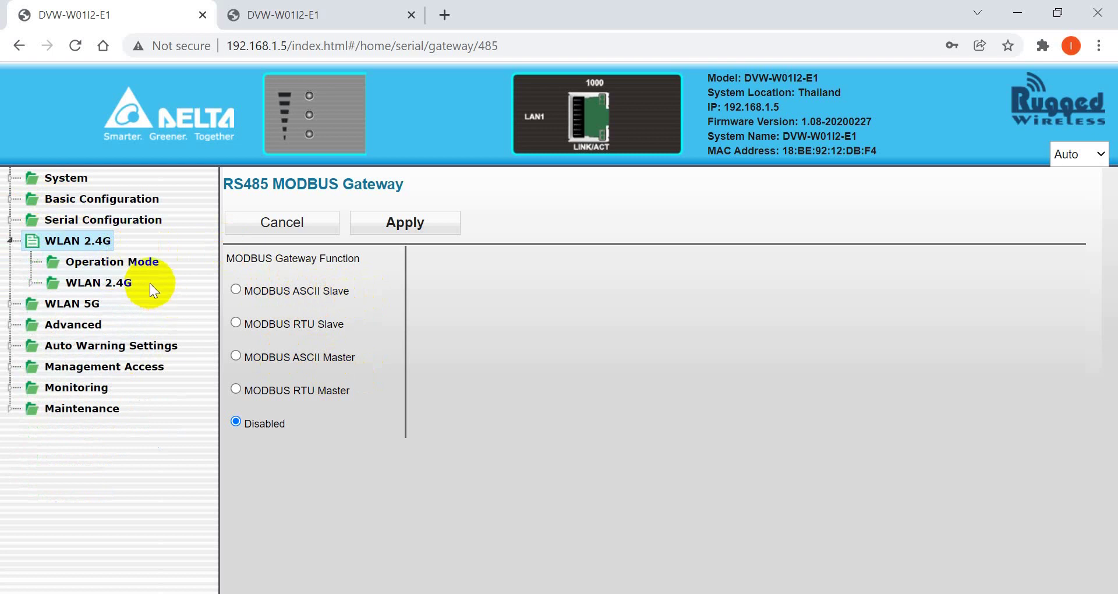
- Confirm 2.4G Operation Mode stays RF Enabled, mode AP, region United States
left_click(140, 262)
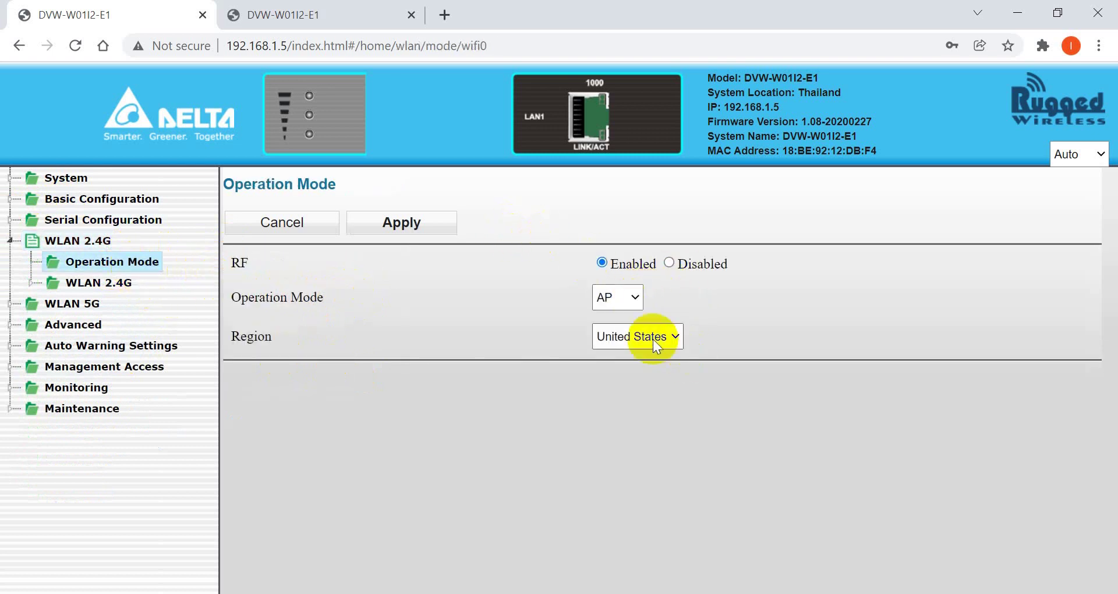
left_click(625, 304)
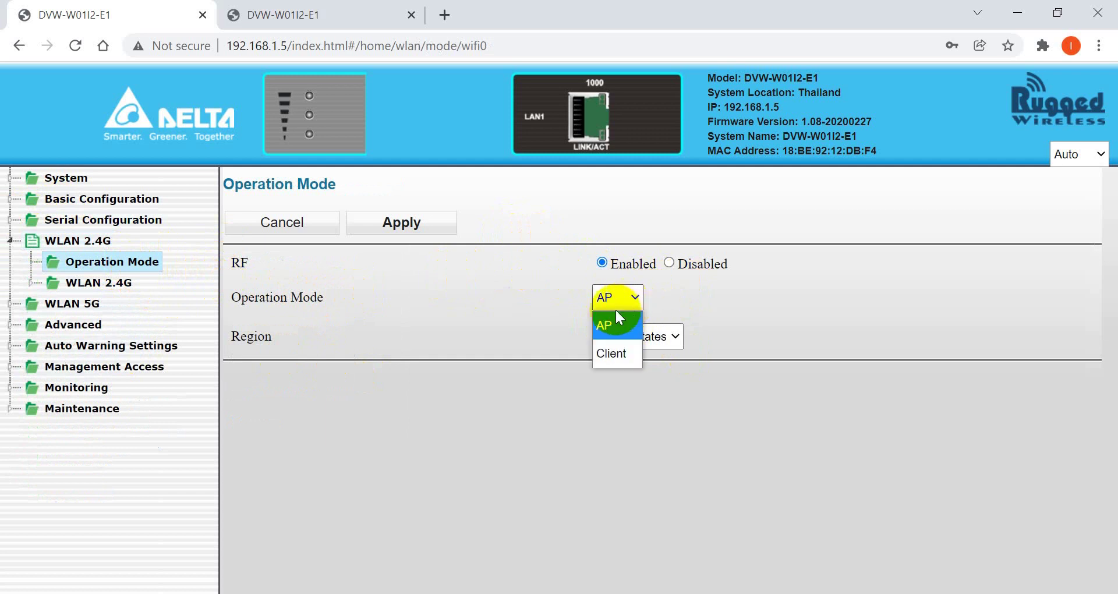
left_click(617, 322)
left_click(652, 337)
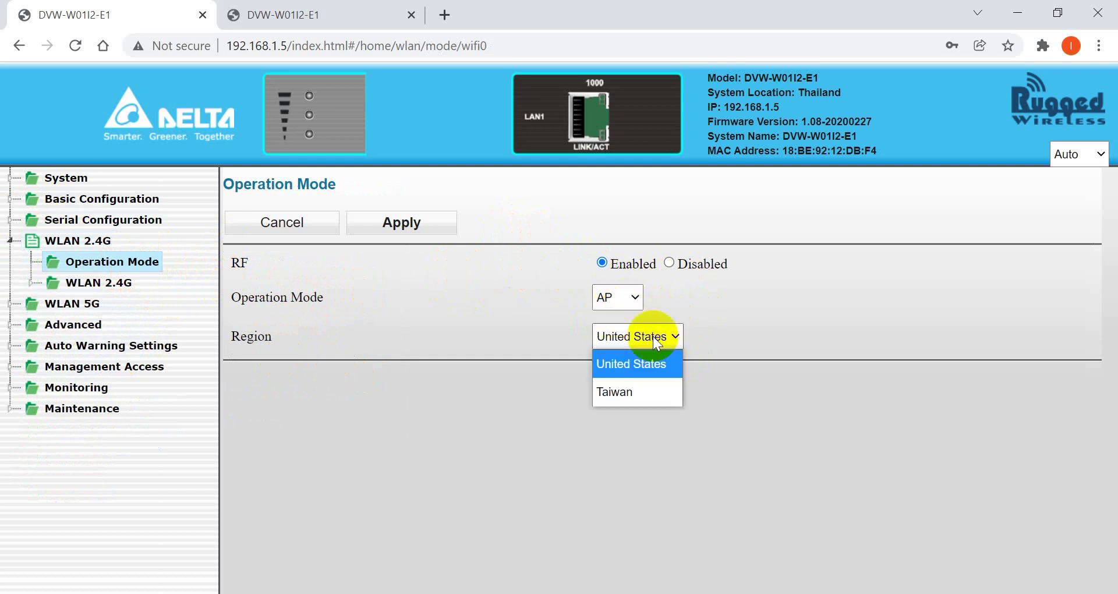
left_click(717, 310)
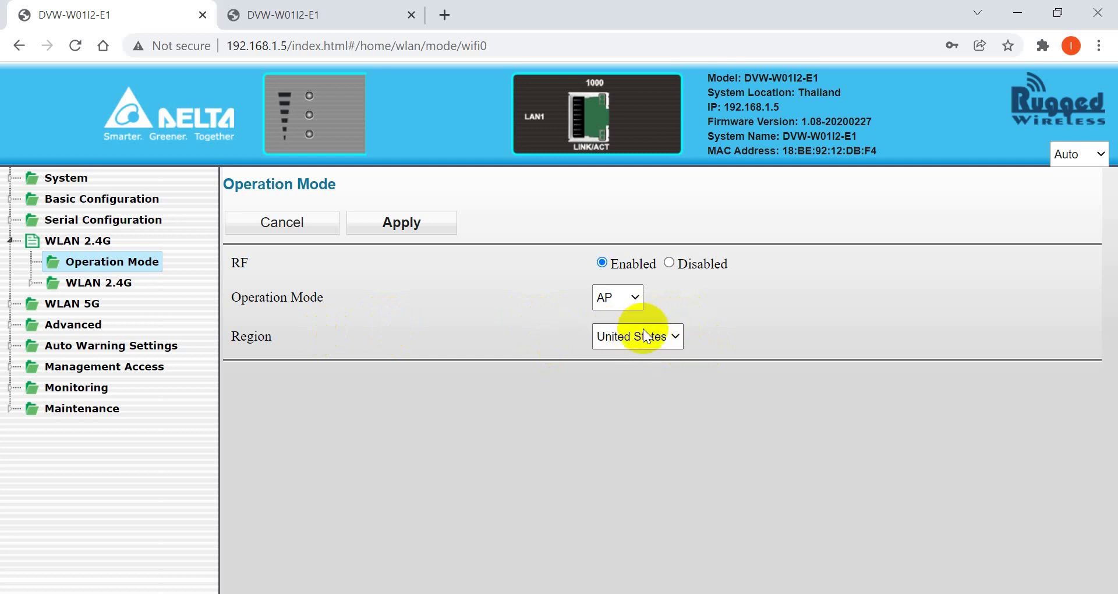
left_click(669, 337)
left_click(731, 324)
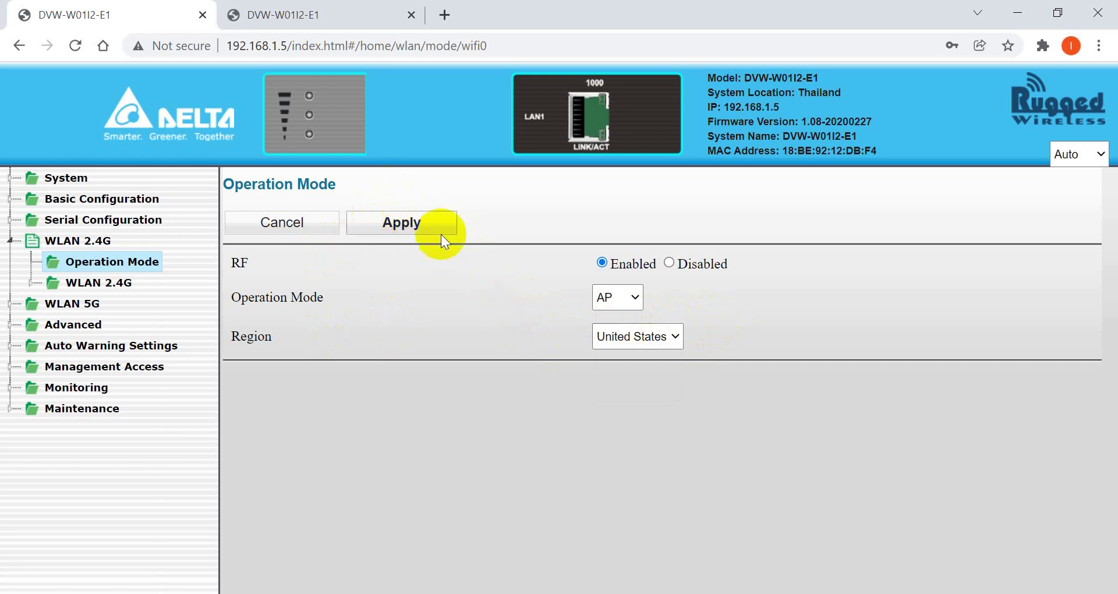
left_click(70, 285)
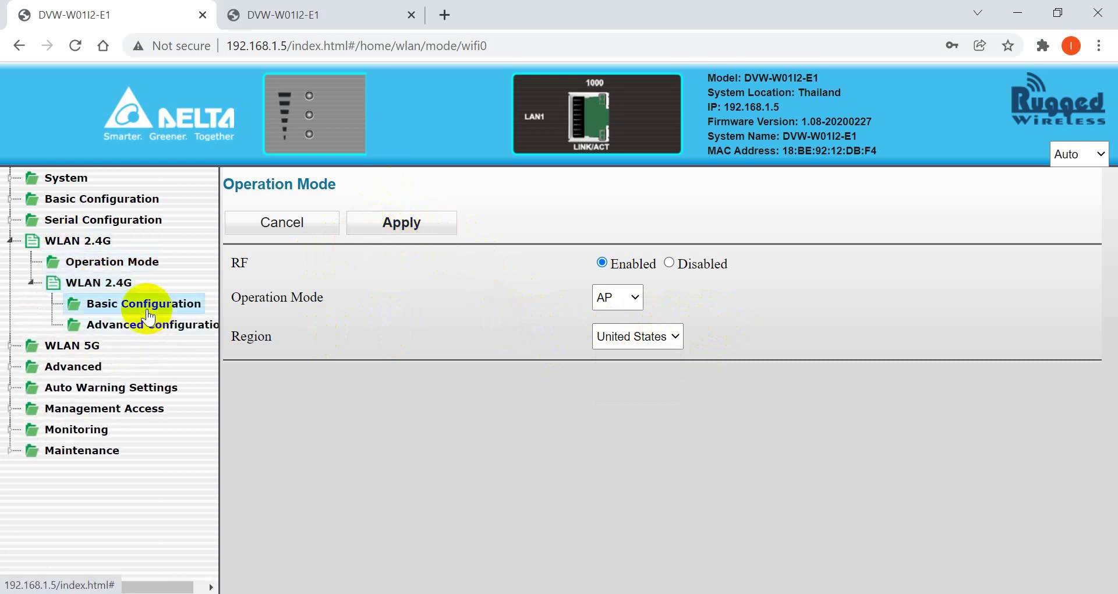
- Apply 2.4G basic settings: RF type B/G/N Mixed, SSID DVW_AP, security WPA2-PSK[AES]
left_click(141, 309)
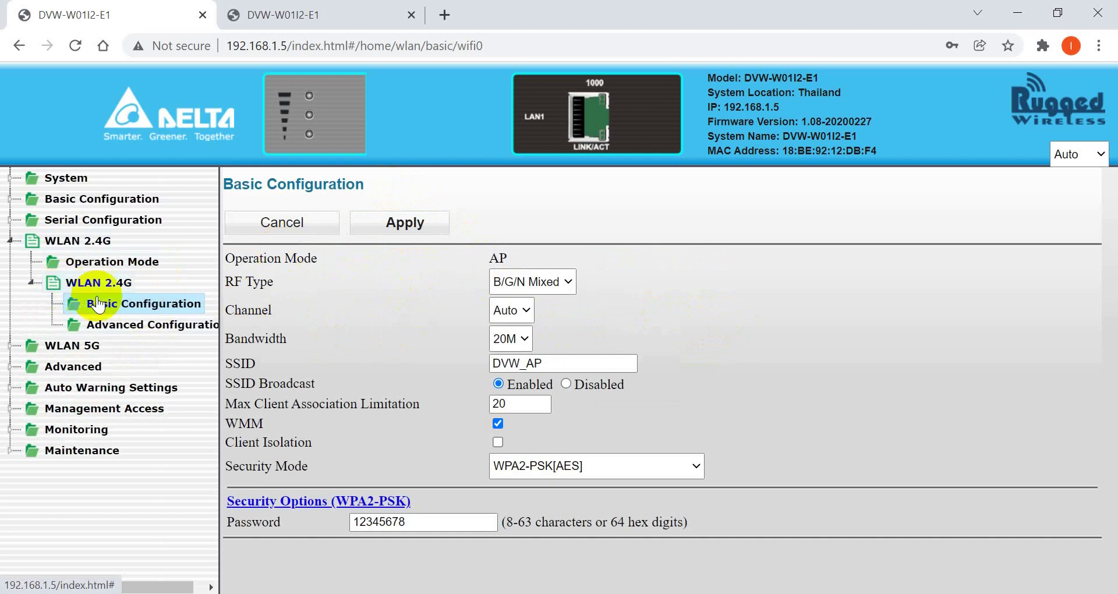
left_click(573, 282)
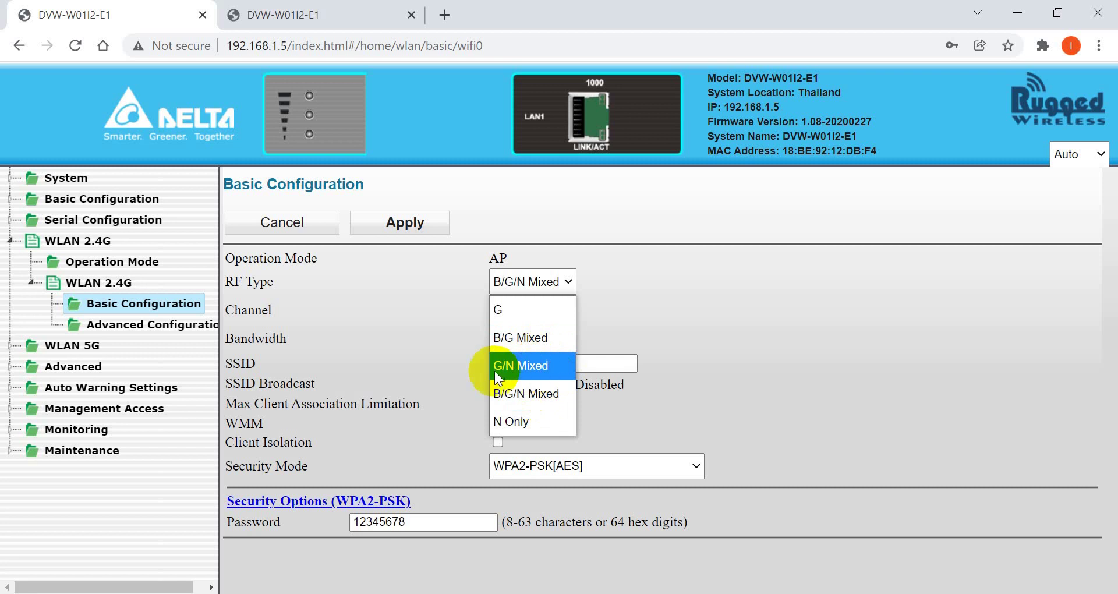
left_click(529, 396)
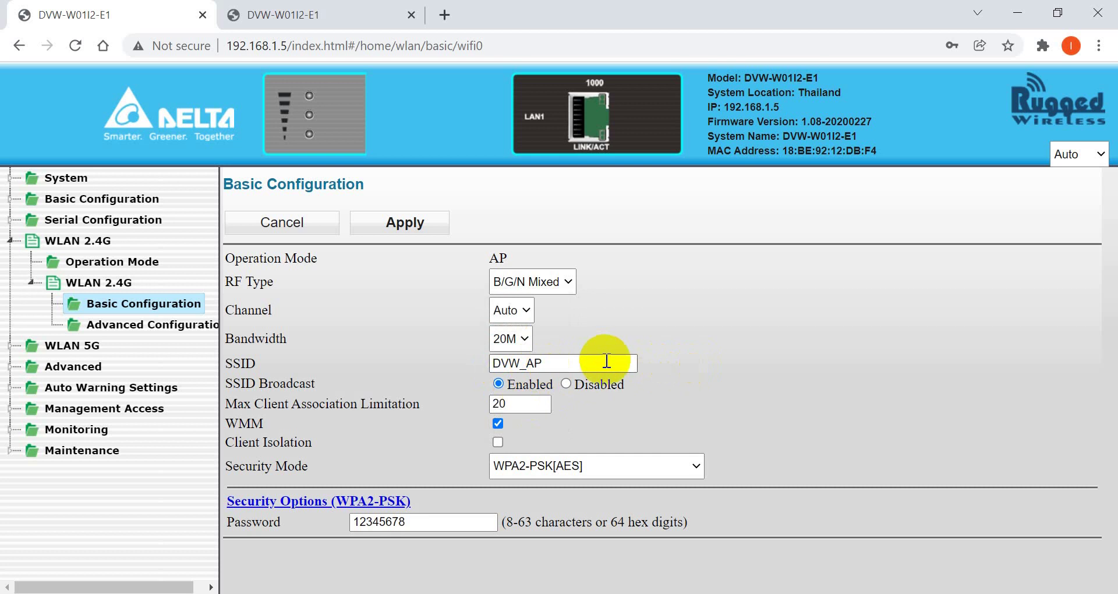
left_click_drag(543, 363, 489, 363)
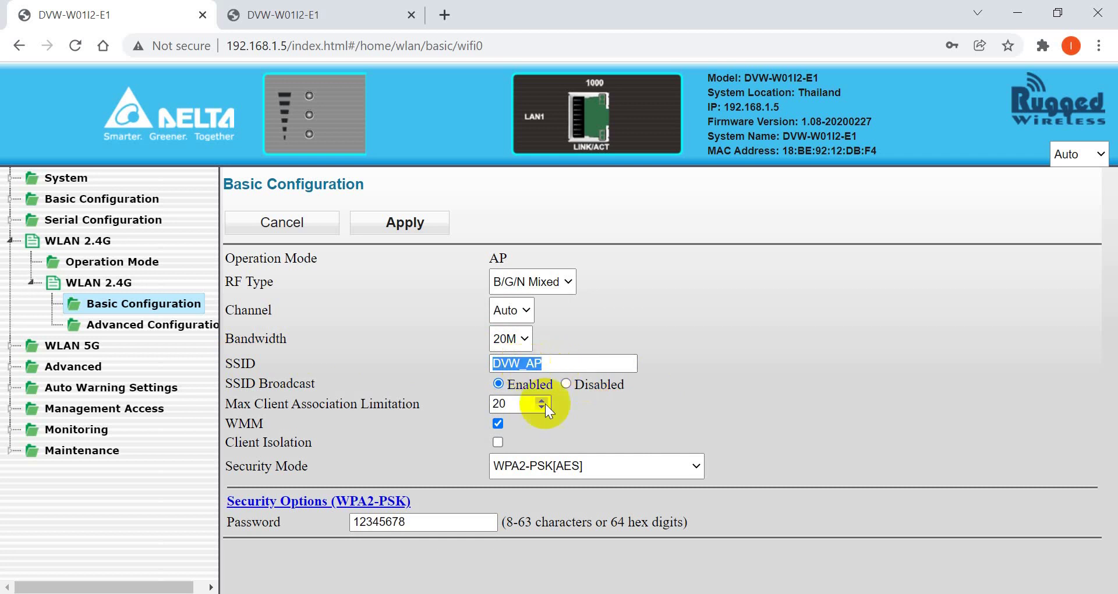
left_click(585, 469)
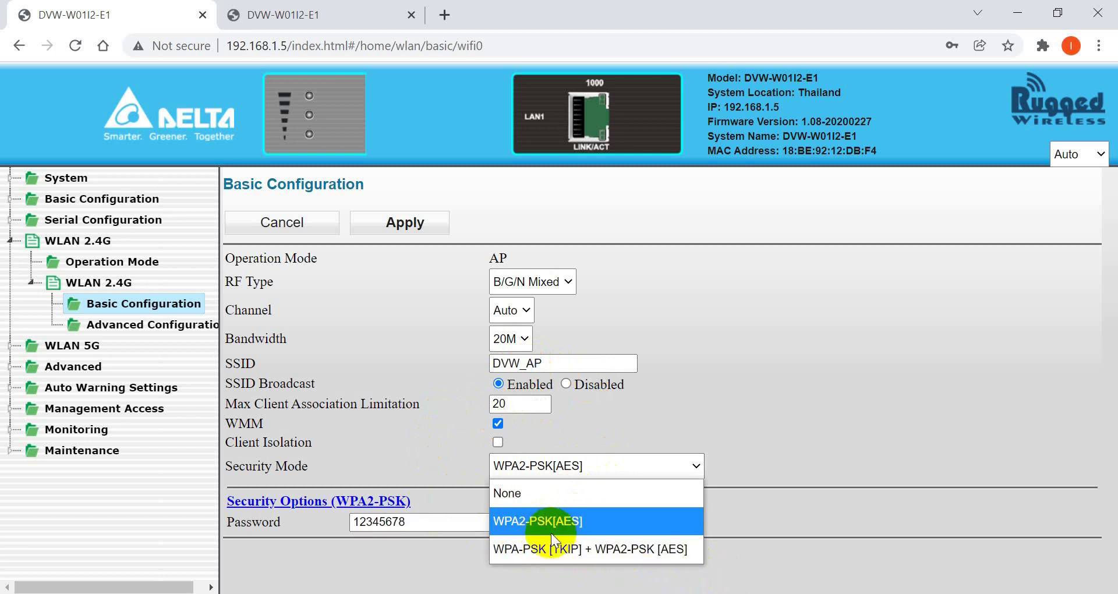
left_click(981, 448)
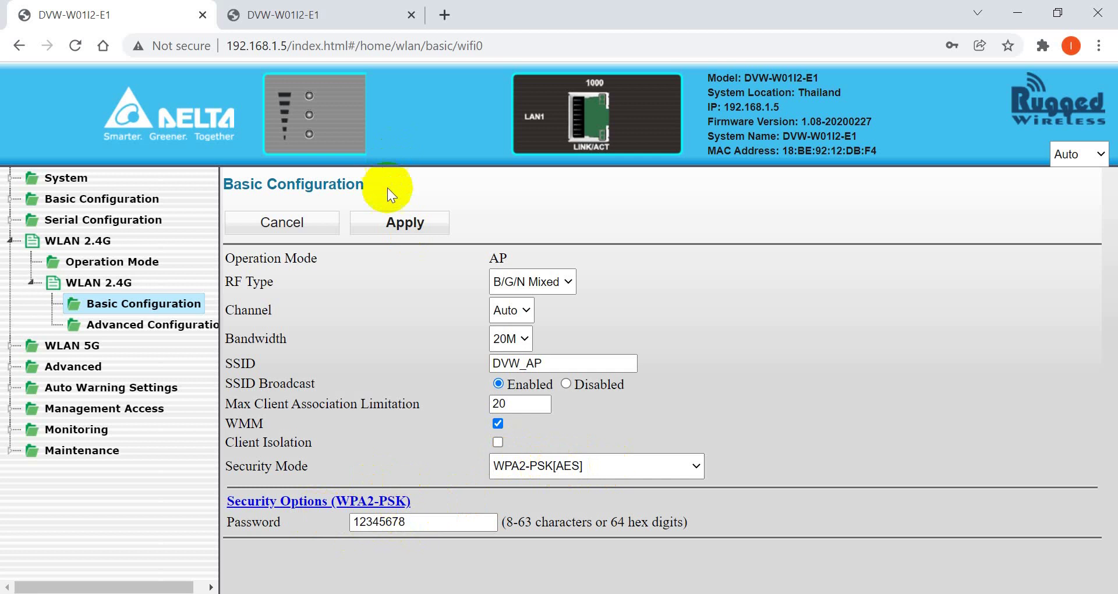
left_click(405, 219)
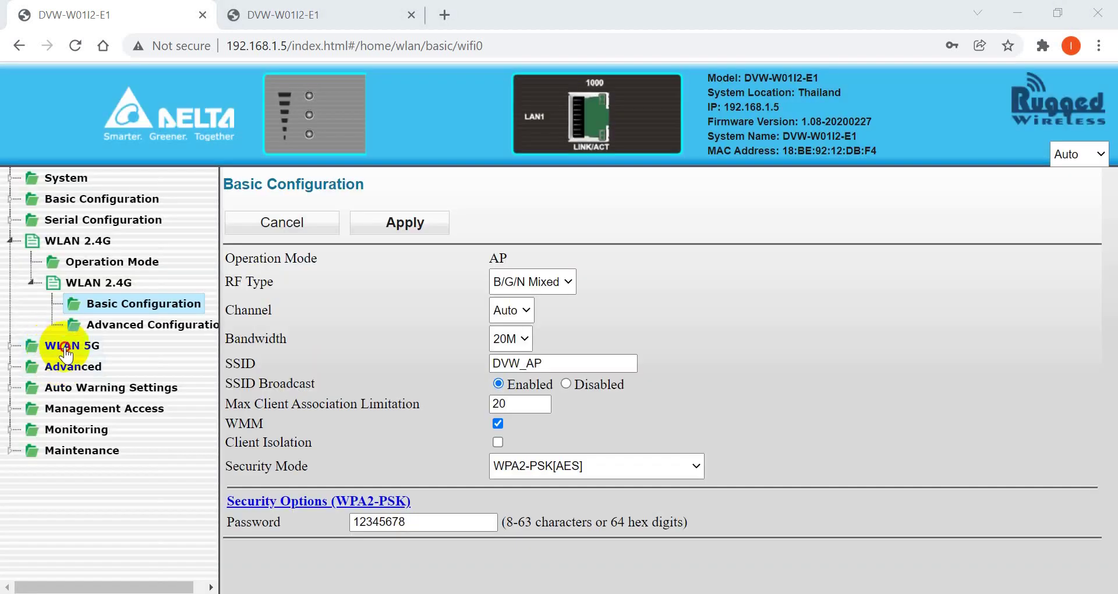
left_click(82, 345)
- Review the 5 GHz Operation Mode options without changing them
left_click(137, 282)
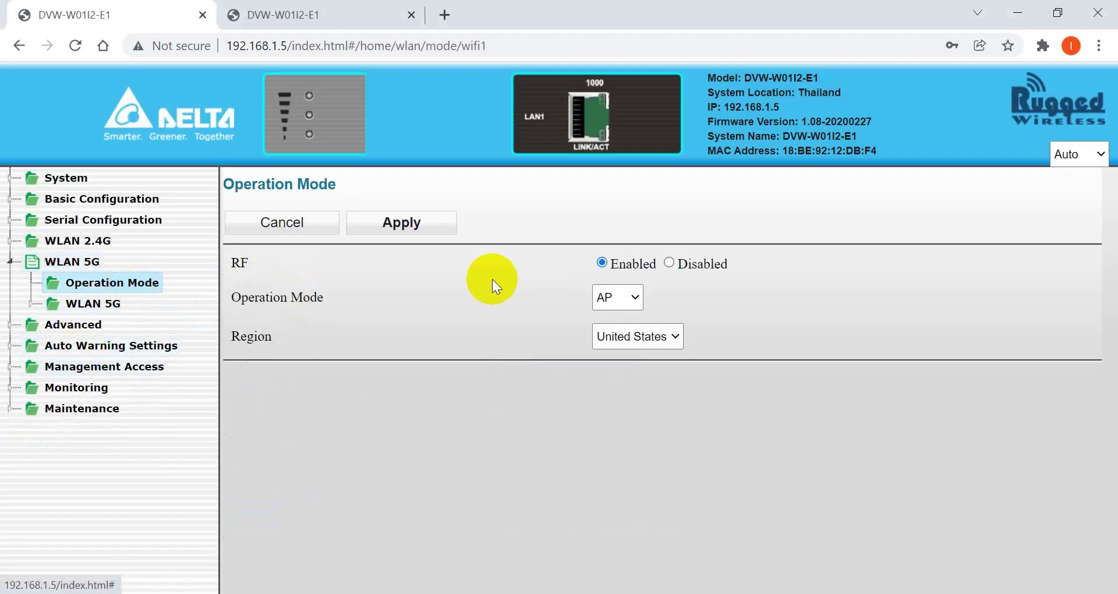
left_click(634, 300)
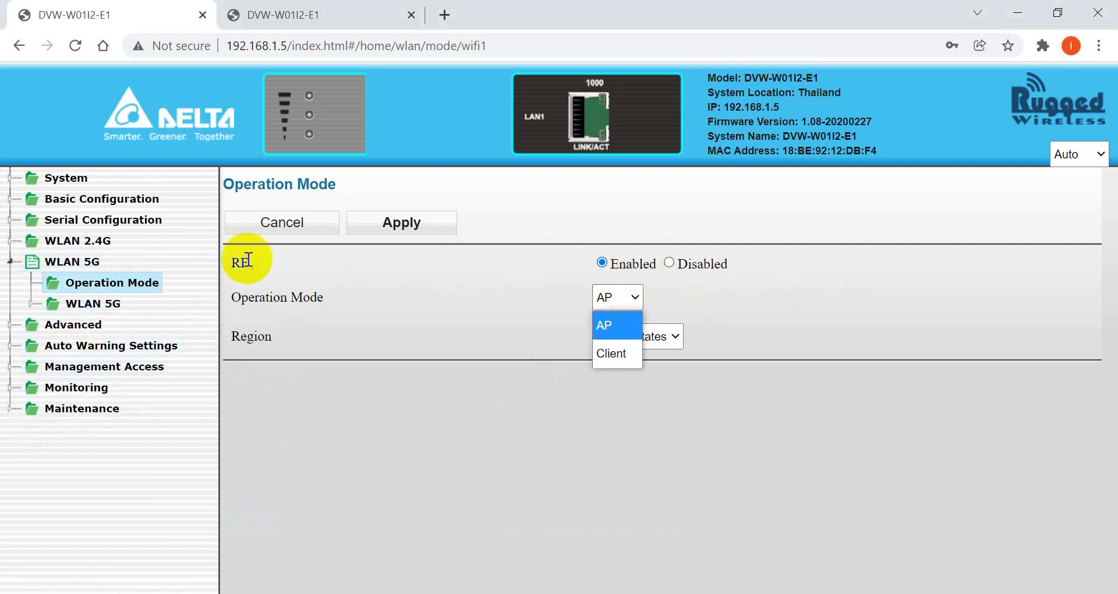
left_click(80, 304)
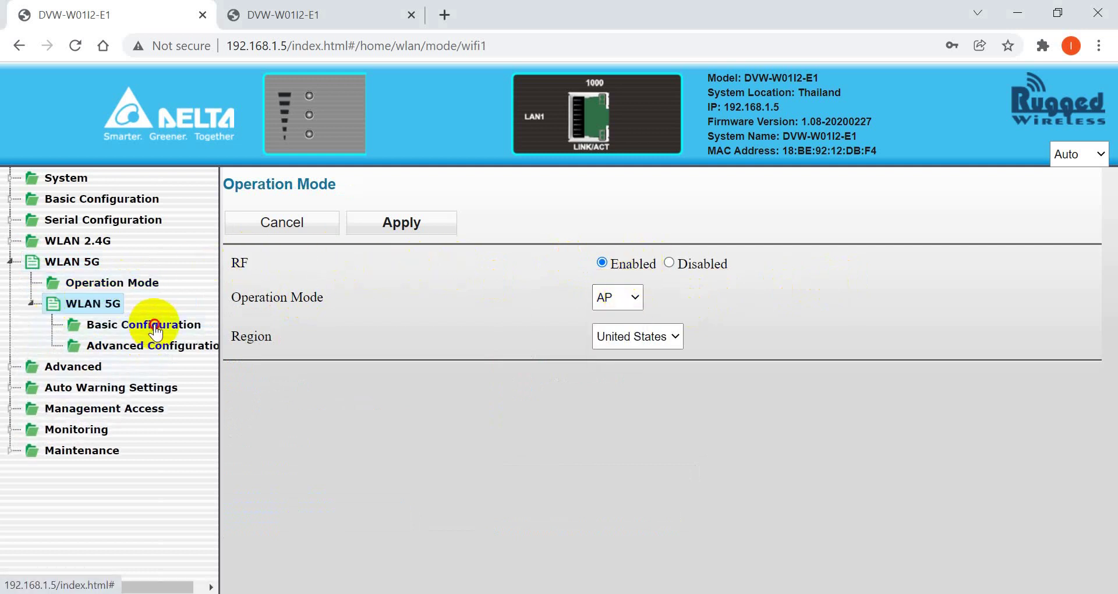
- Review 5 GHz basic settings, keeping RF type AC/N Mixed and security unchanged
left_click(198, 324)
left_click(549, 281)
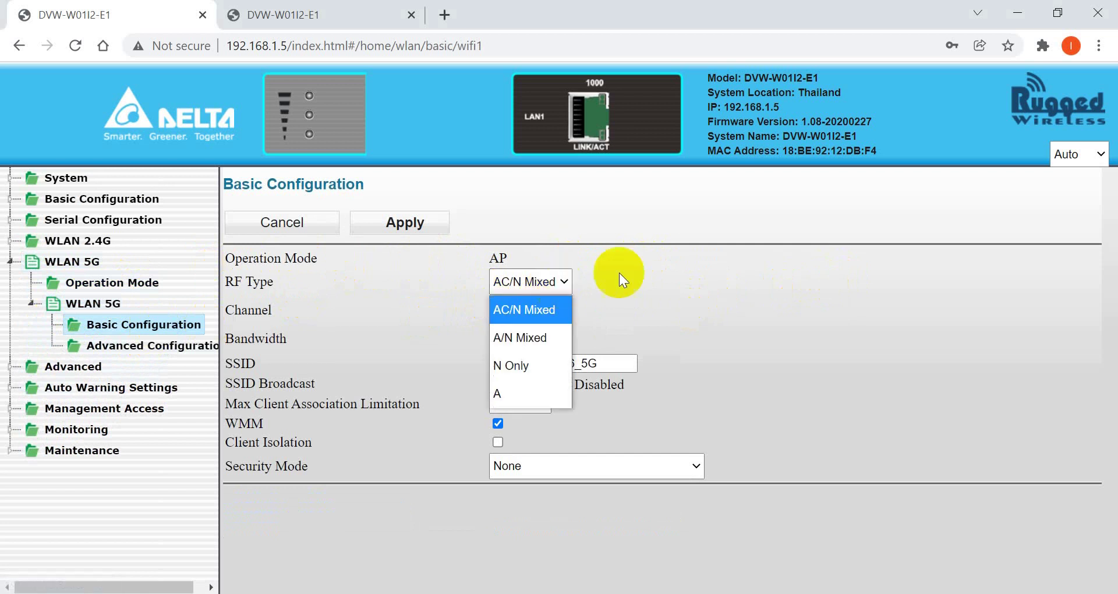
left_click(611, 350)
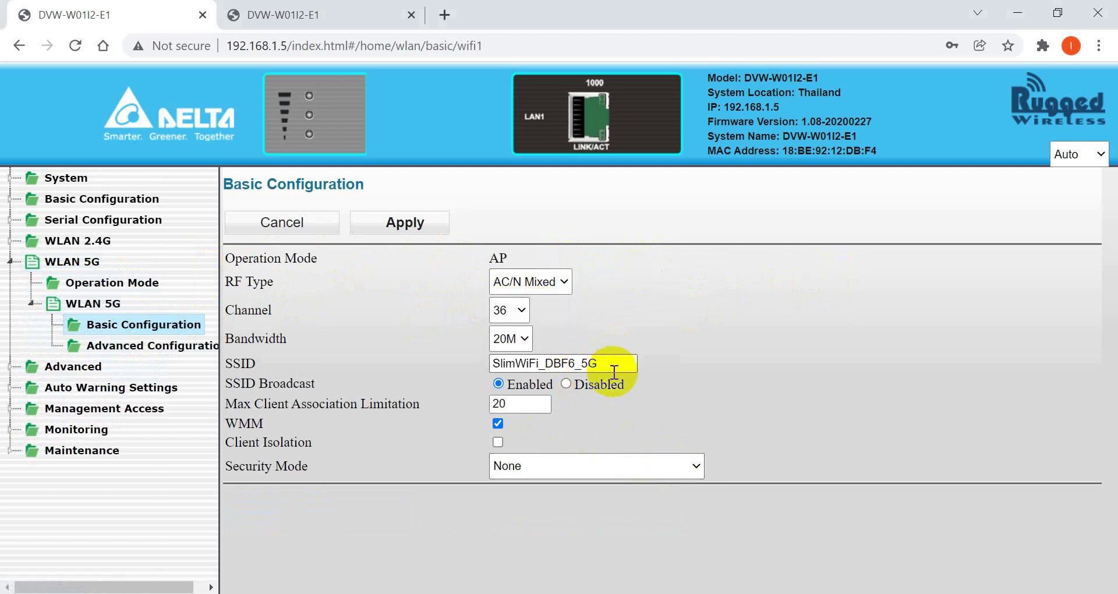
left_click_drag(251, 365, 619, 368)
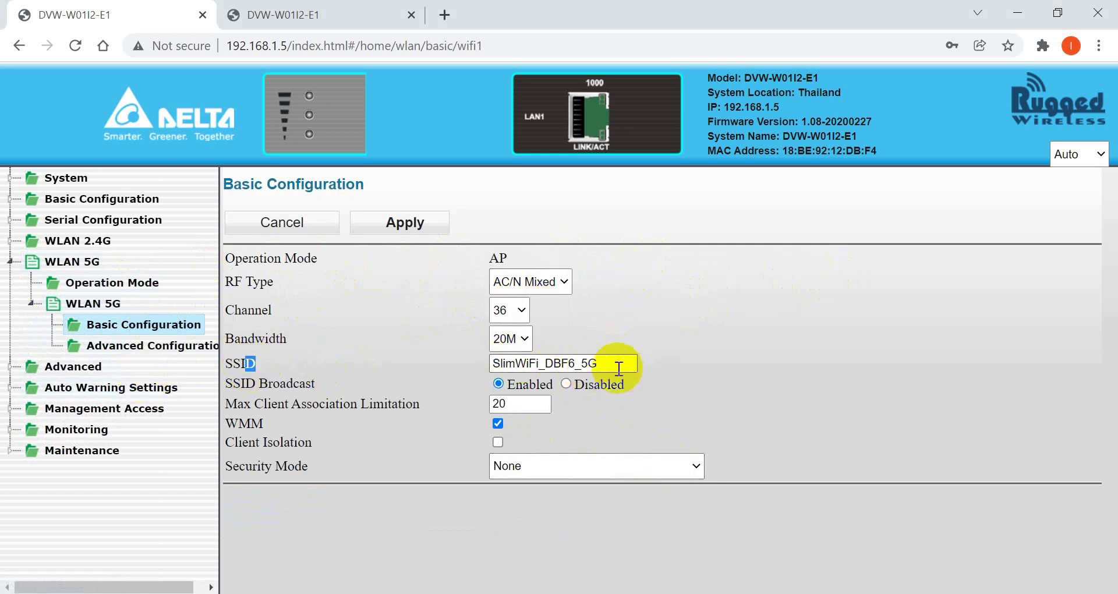
left_click(672, 470)
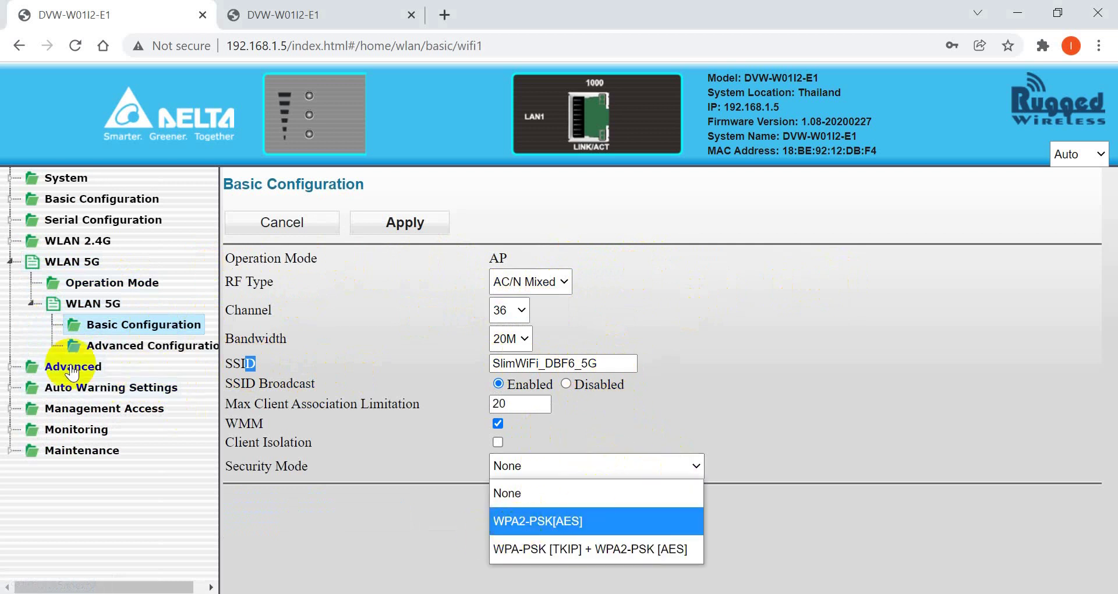
left_click(137, 346)
- Expand the Advanced, packet control filter and Maintenance groups in the menu tree
left_click(137, 347)
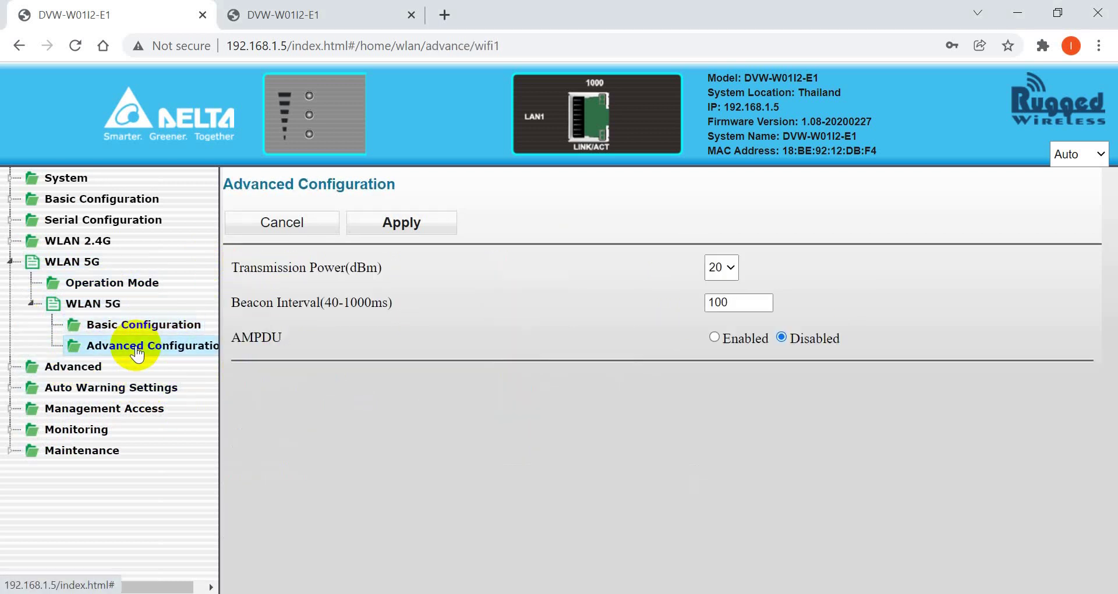
left_click(73, 368)
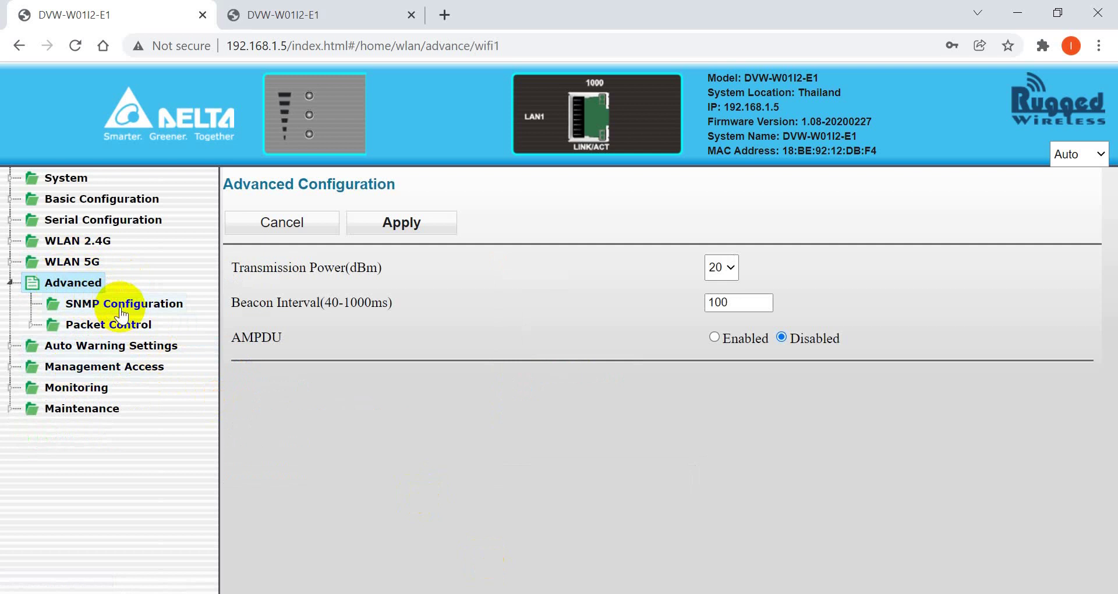
left_click(122, 326)
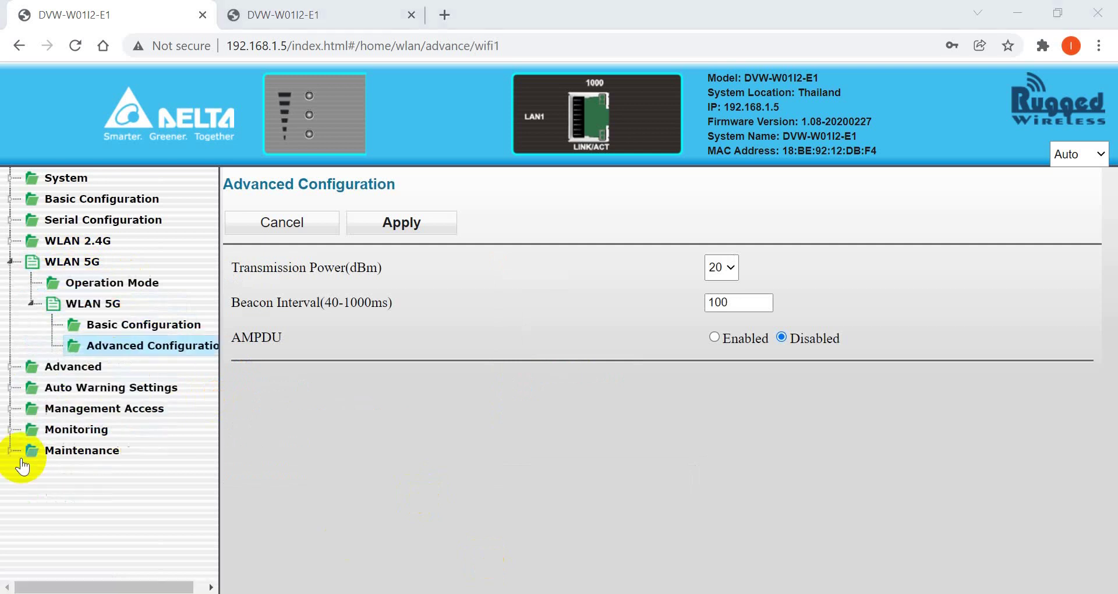
left_click(61, 455)
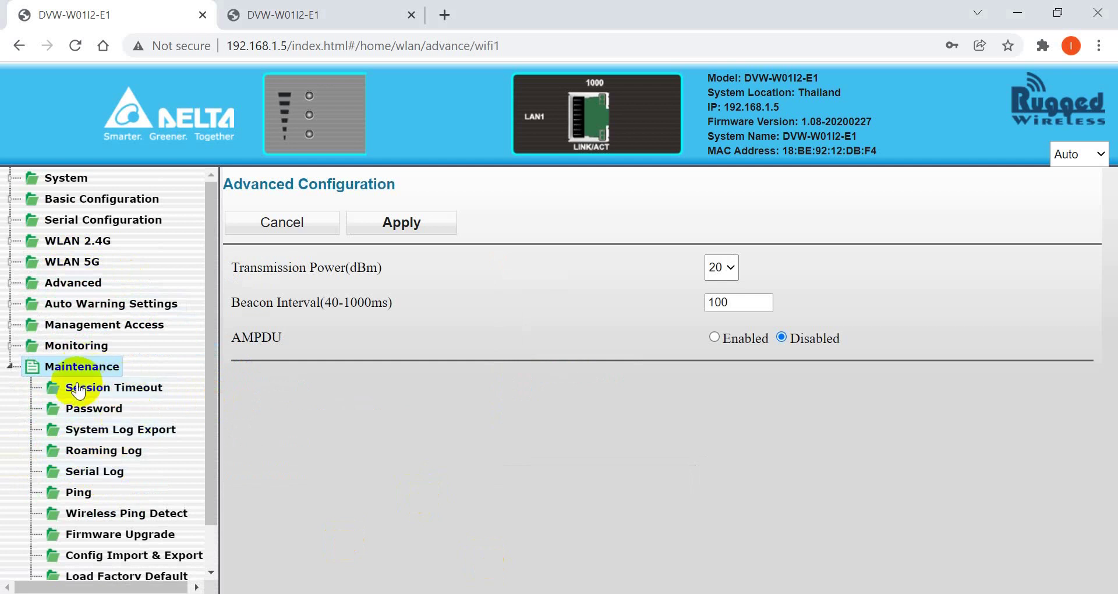
- Visit the Roaming Log, Serial Log, Ping and Firmware Upgrade pages in turn
scroll(155, 457, "down", 1)
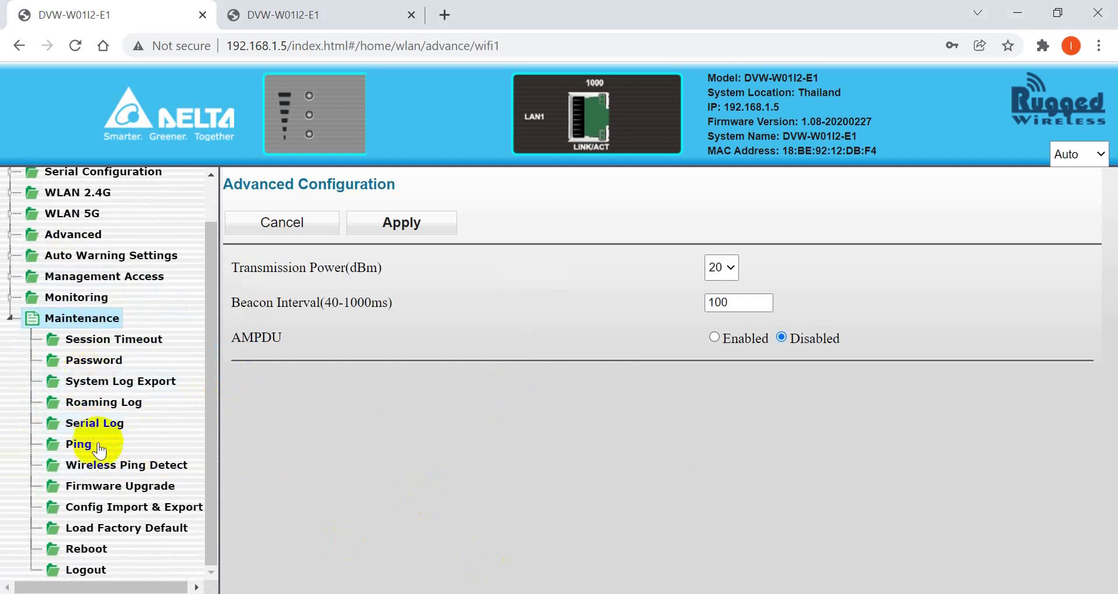
left_click(115, 410)
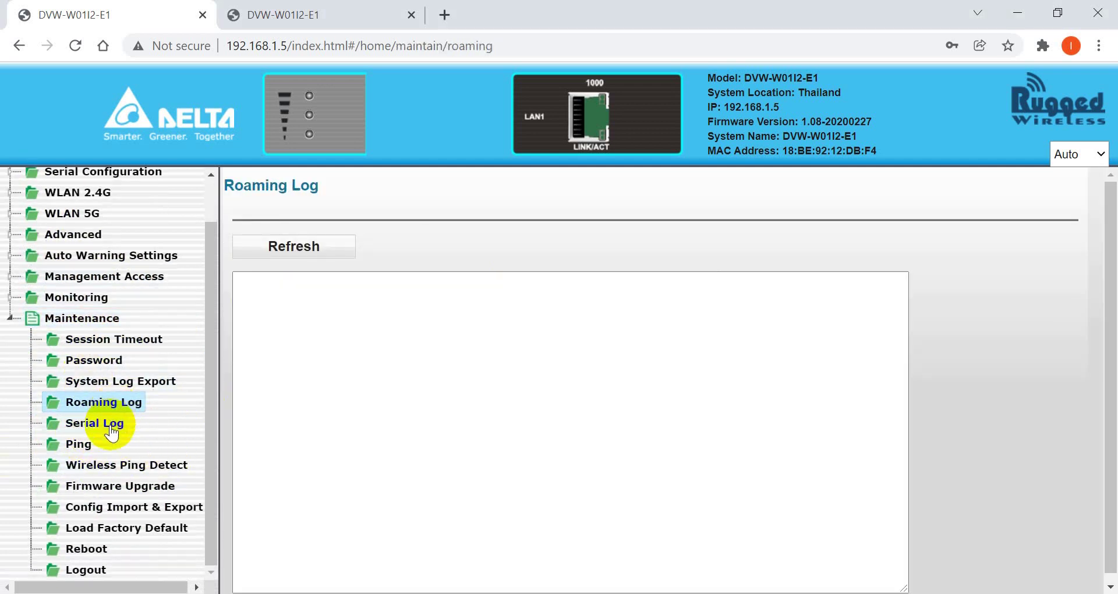
left_click(107, 424)
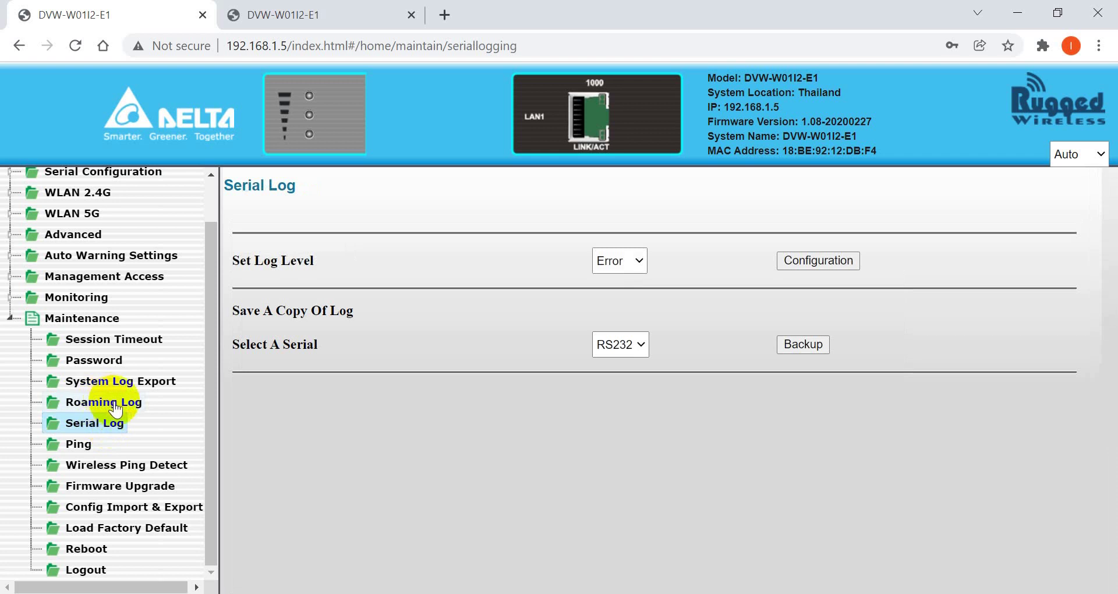
left_click(79, 445)
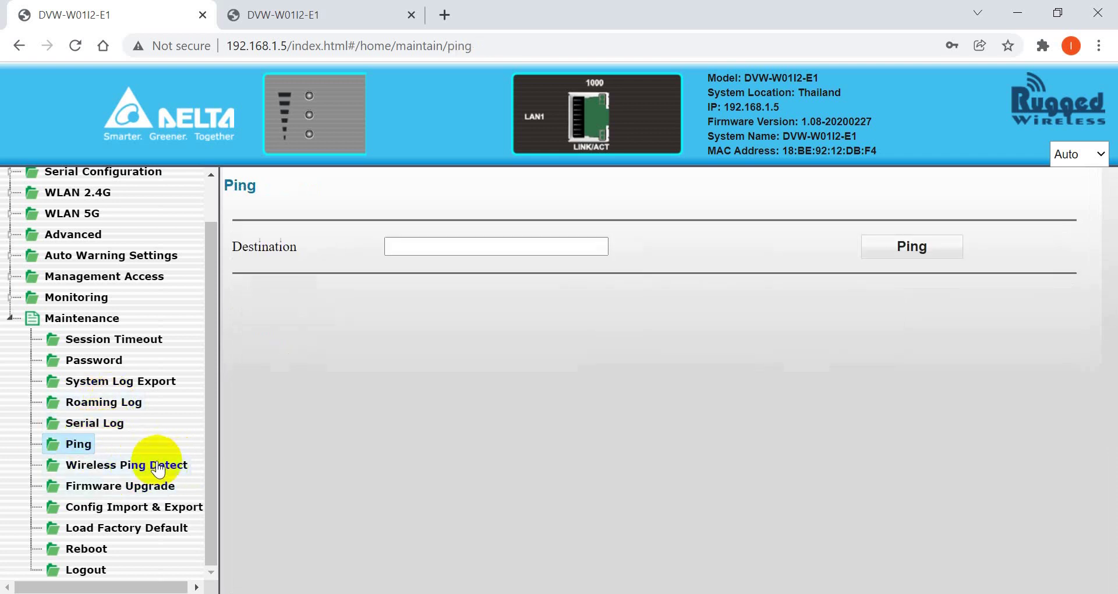
left_click(138, 496)
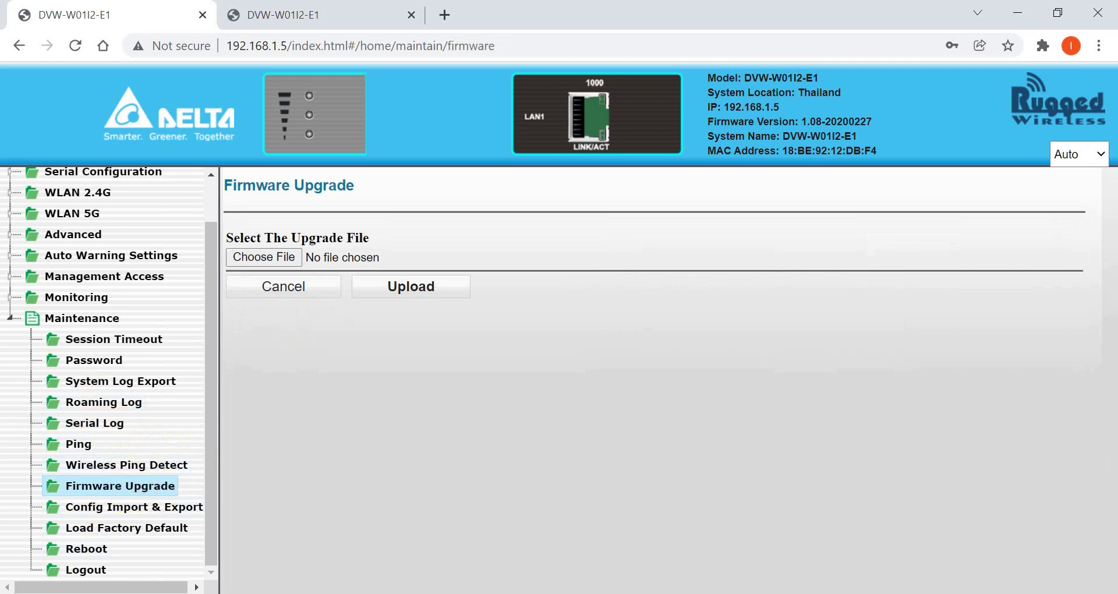
- Reload the 192.168.1.6 login page and sign in with the saved admin credentials
left_click(284, 15)
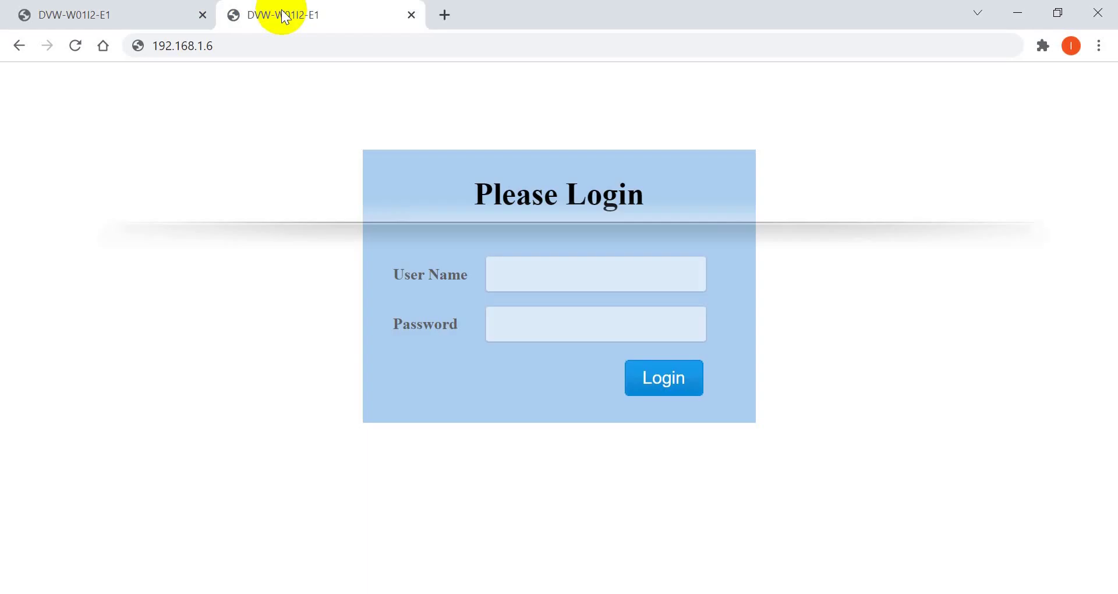
left_click(233, 48)
key("Return")
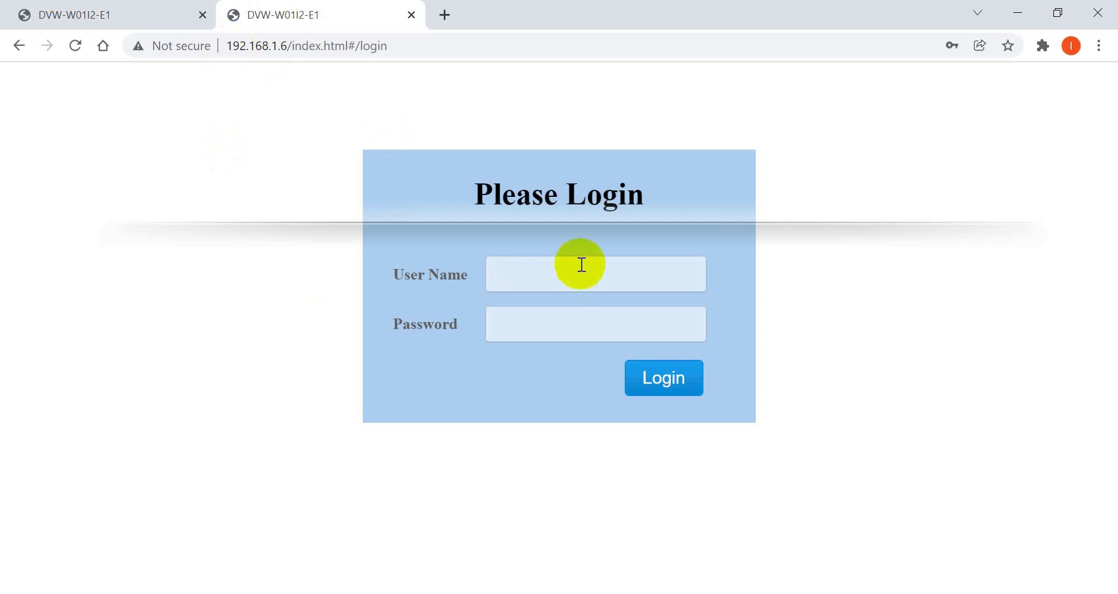
left_click(559, 279)
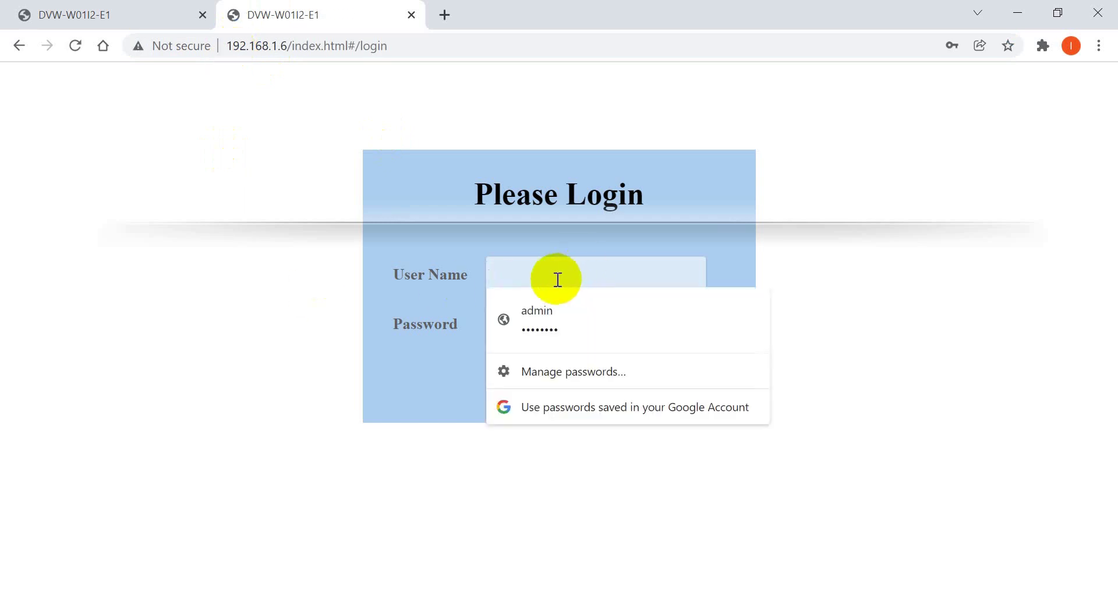
key("Tab")
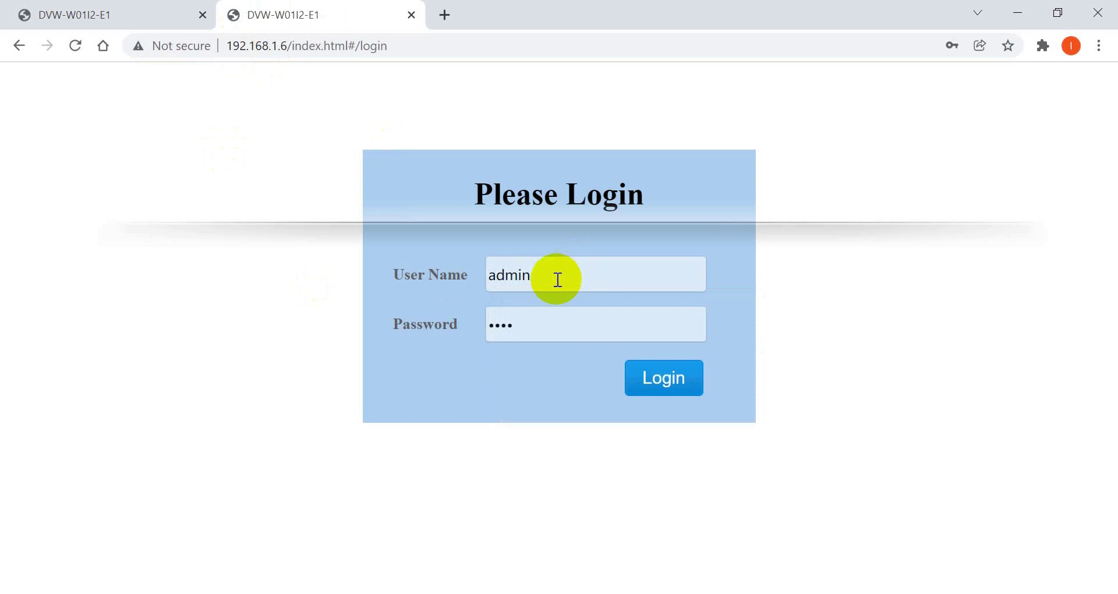
key("Return")
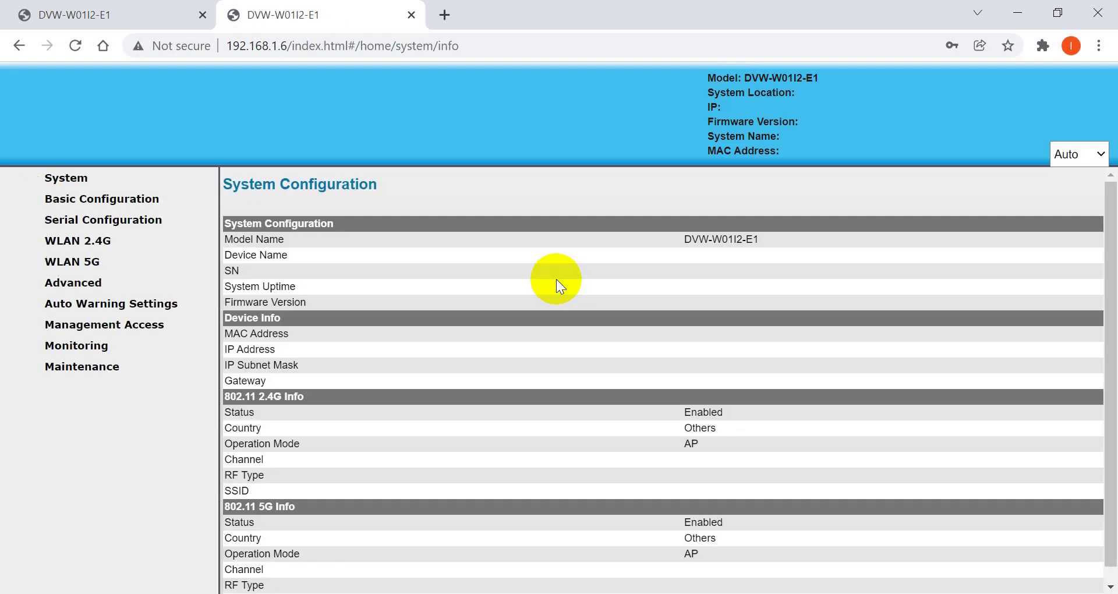
- Dismiss the password warning and view the second unit's System Configuration information
left_click(714, 279)
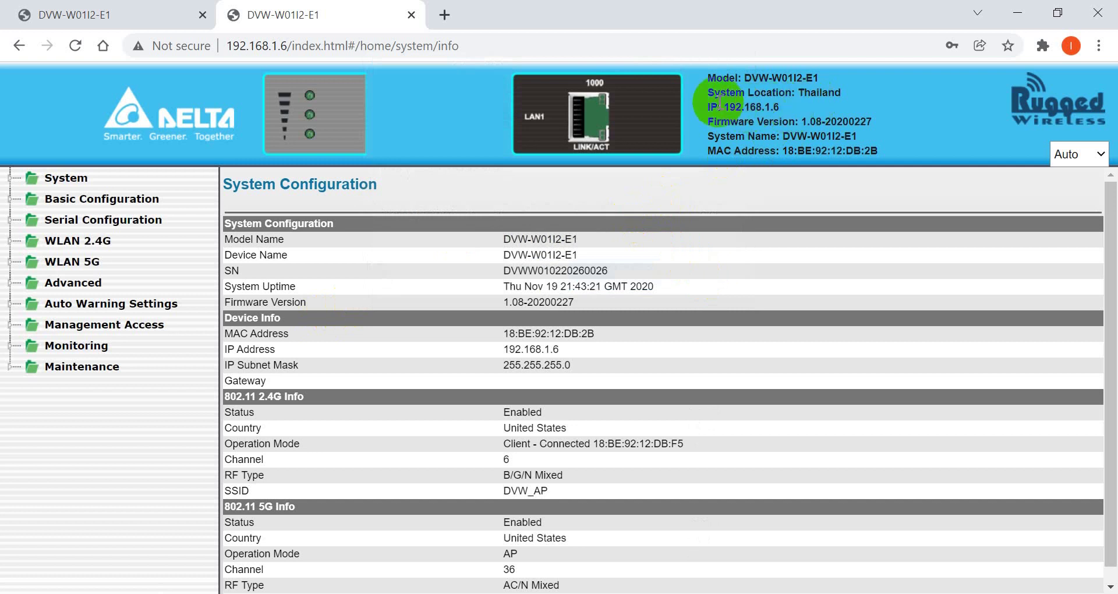
left_click_drag(724, 107, 779, 106)
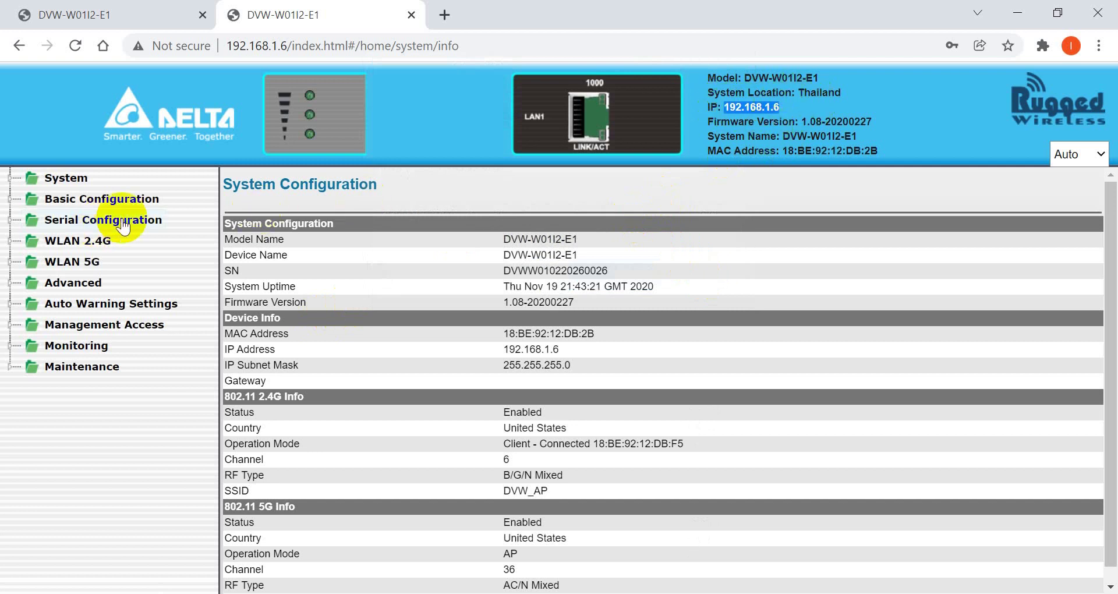
left_click(73, 178)
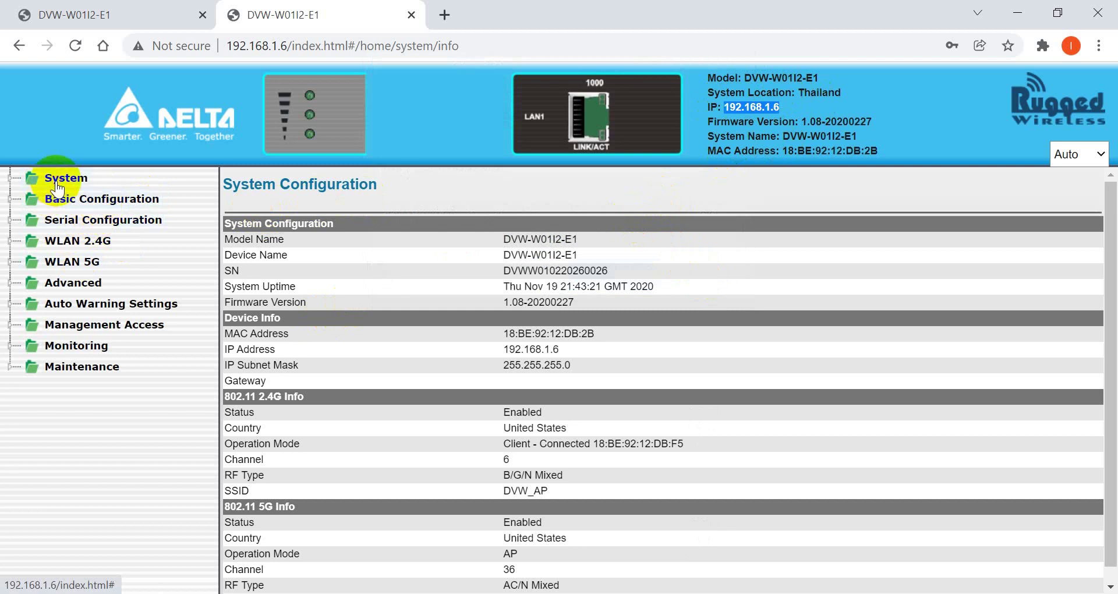
left_click(90, 242)
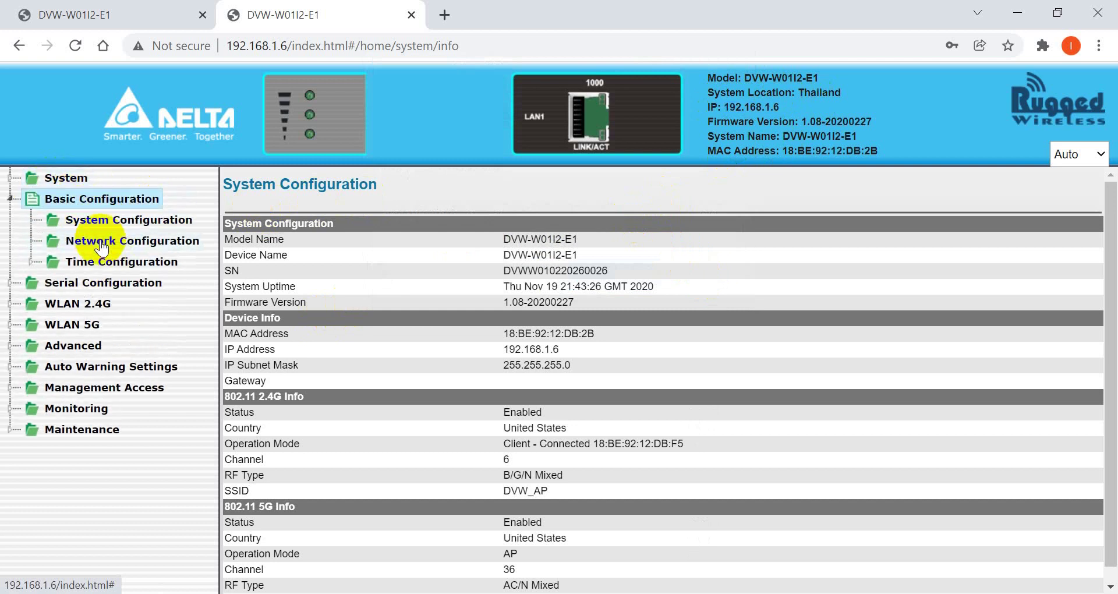
left_click(137, 220)
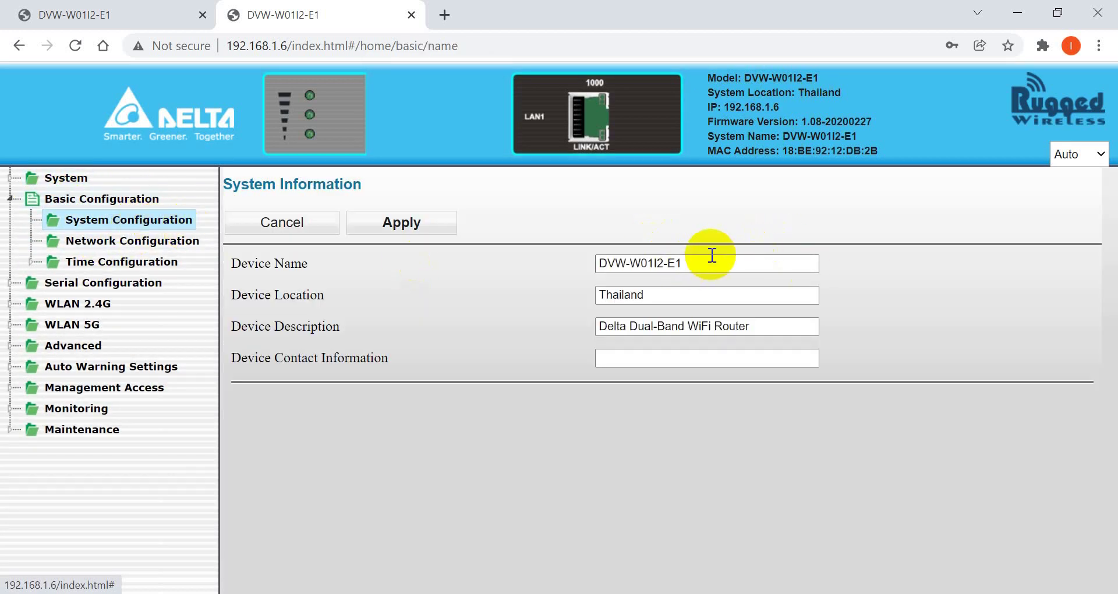
- Review network and local time settings, then bring up the WLAN 2.4G Operation Mode page
left_click(131, 240)
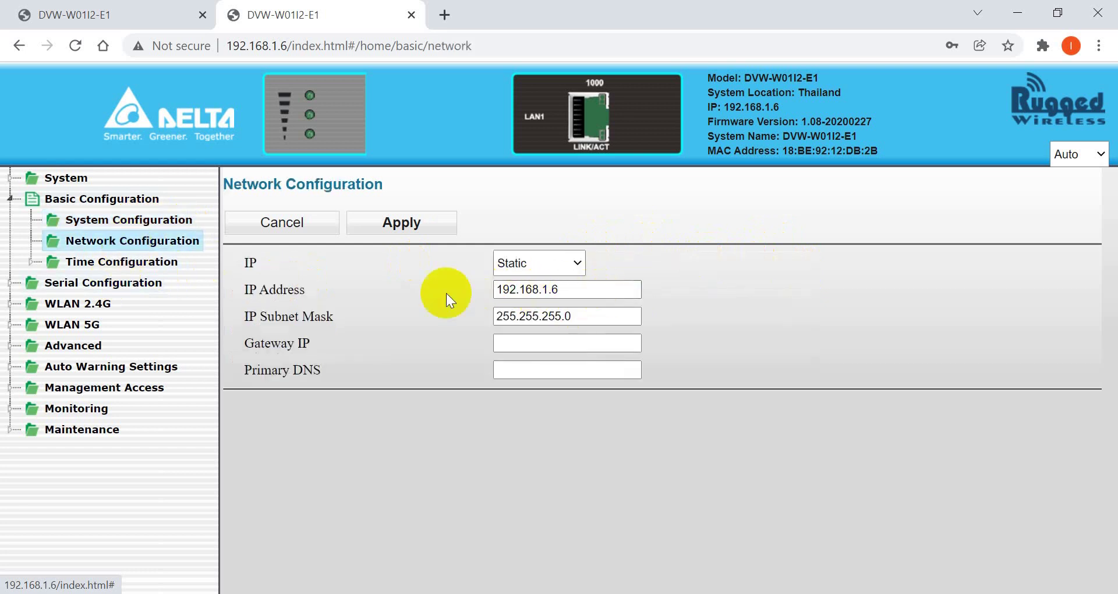
left_click(139, 265)
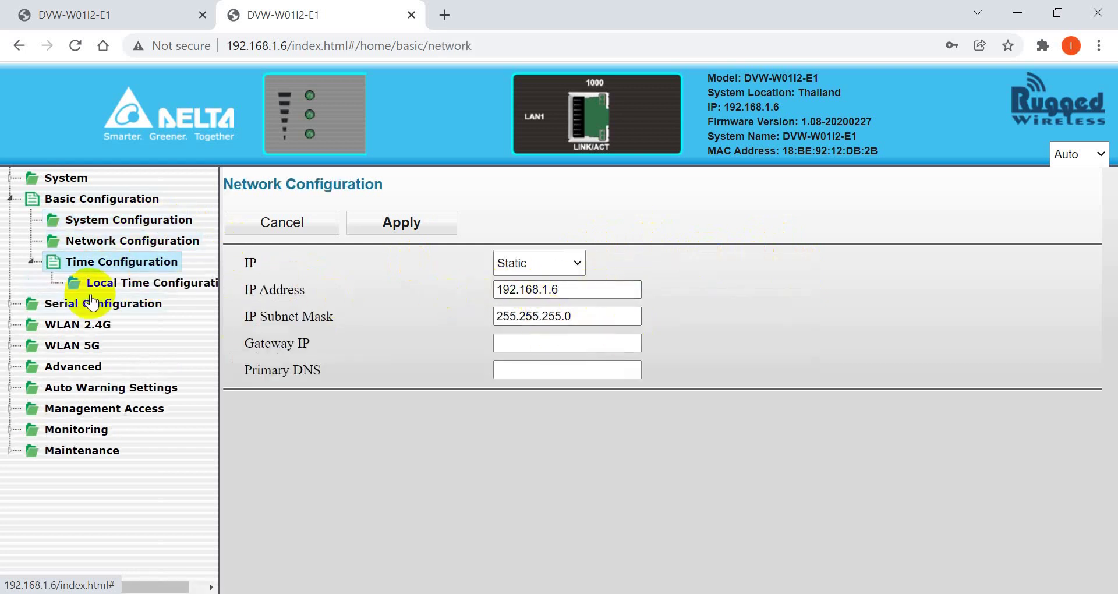
left_click(125, 282)
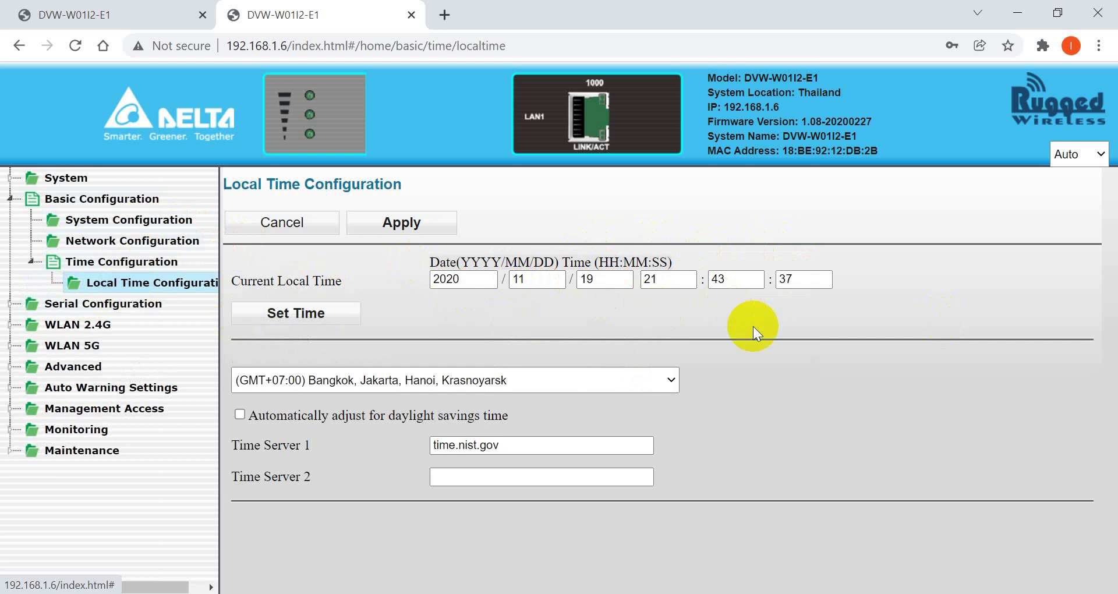
left_click(92, 325)
left_click(125, 261)
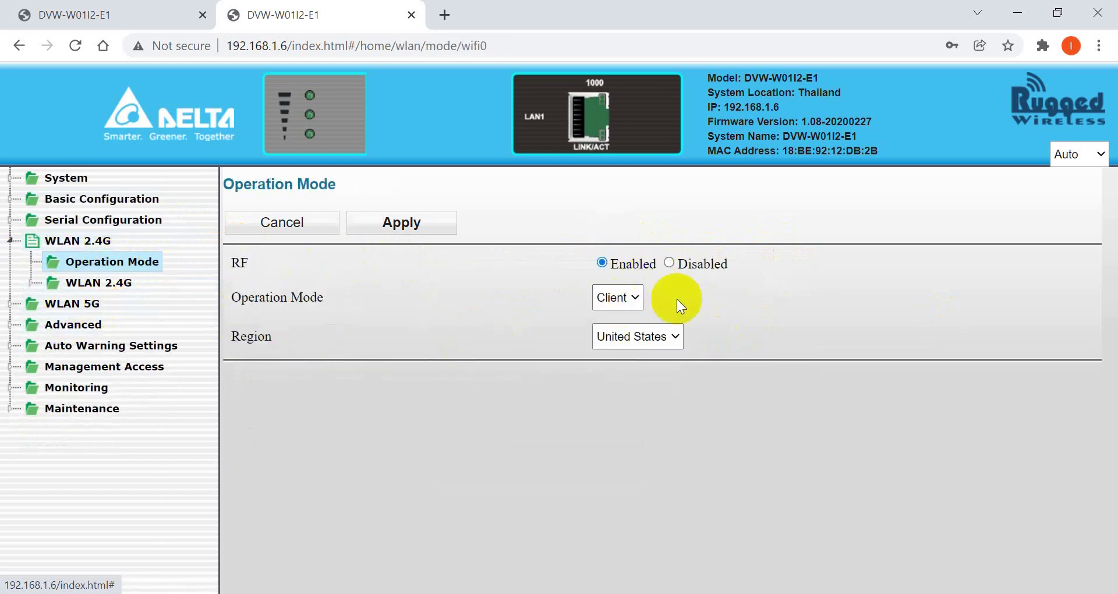
- Keep the 2.4G operation mode as Client and view the WLAN 2.4G Basic Configuration page
left_click(610, 298)
left_click(604, 352)
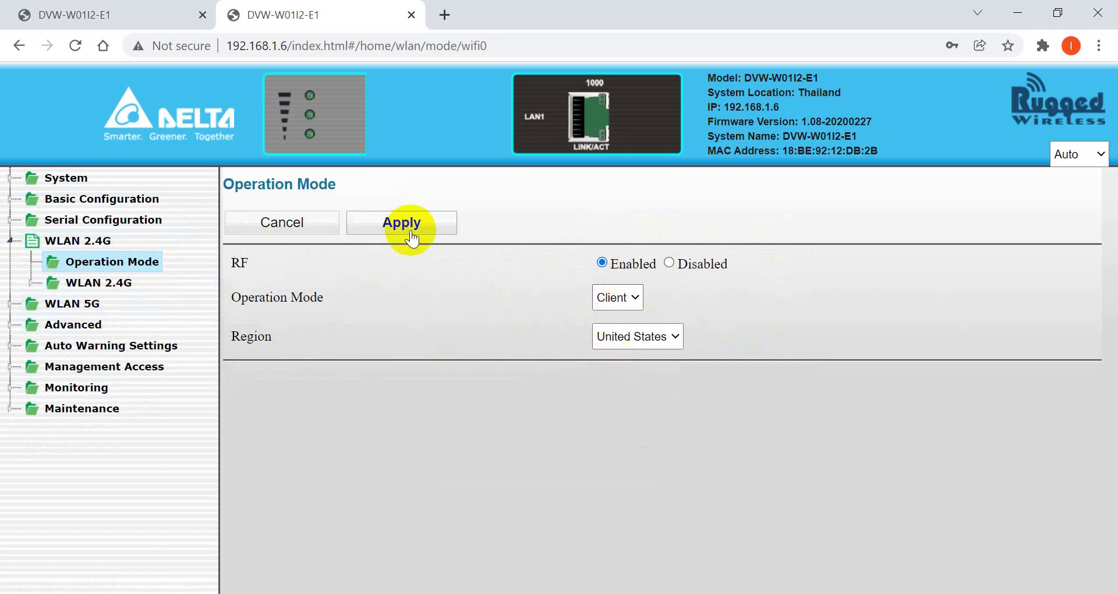
left_click(93, 285)
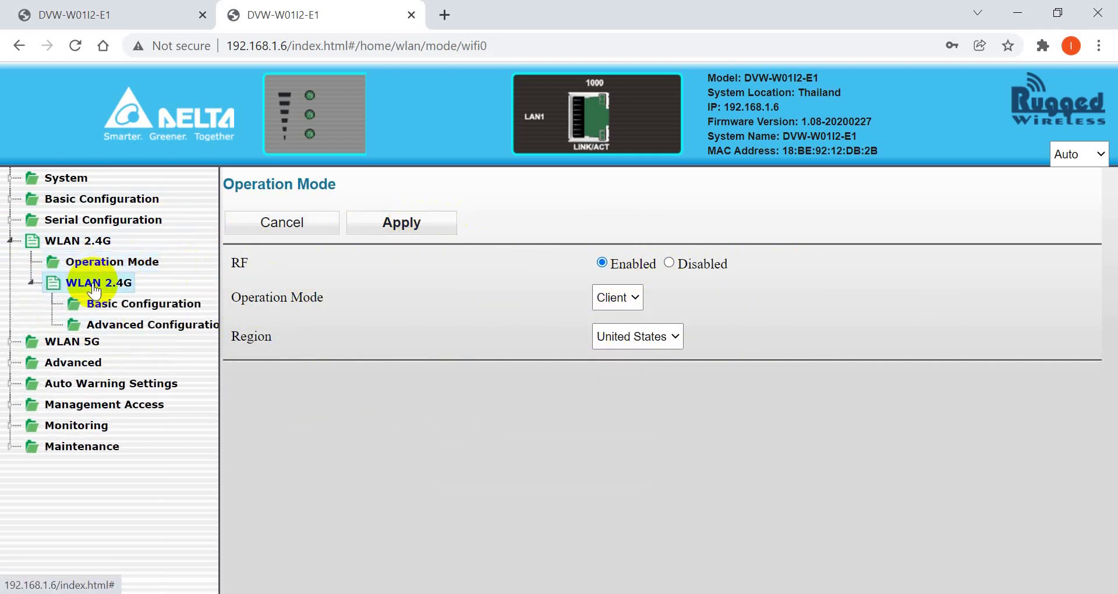
left_click(156, 305)
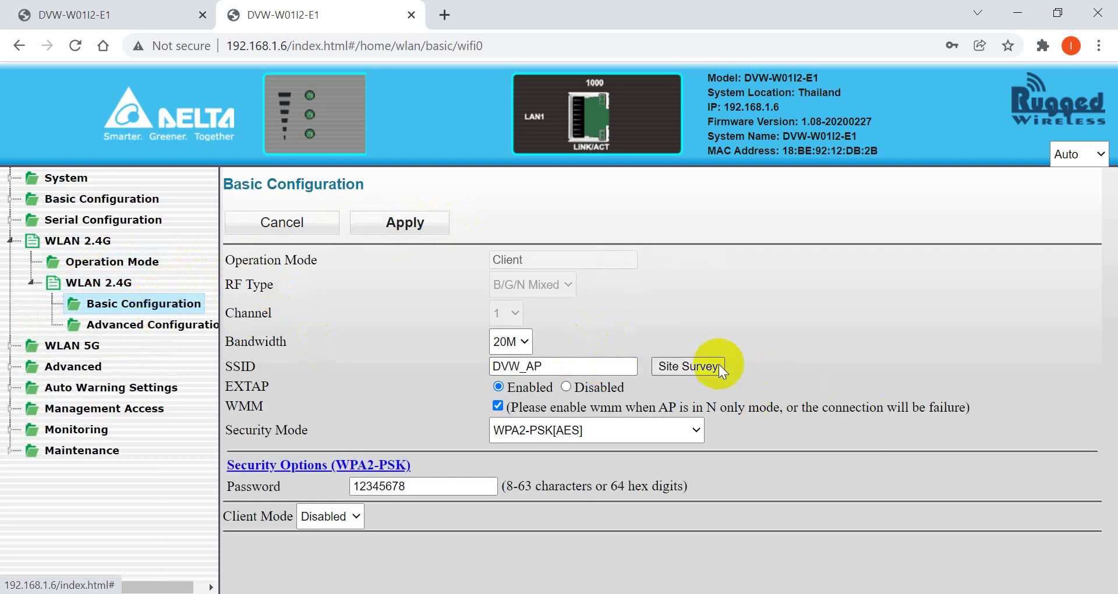
- Run a site survey and select DVW_AP, putting the client on channel 6
left_click(688, 367)
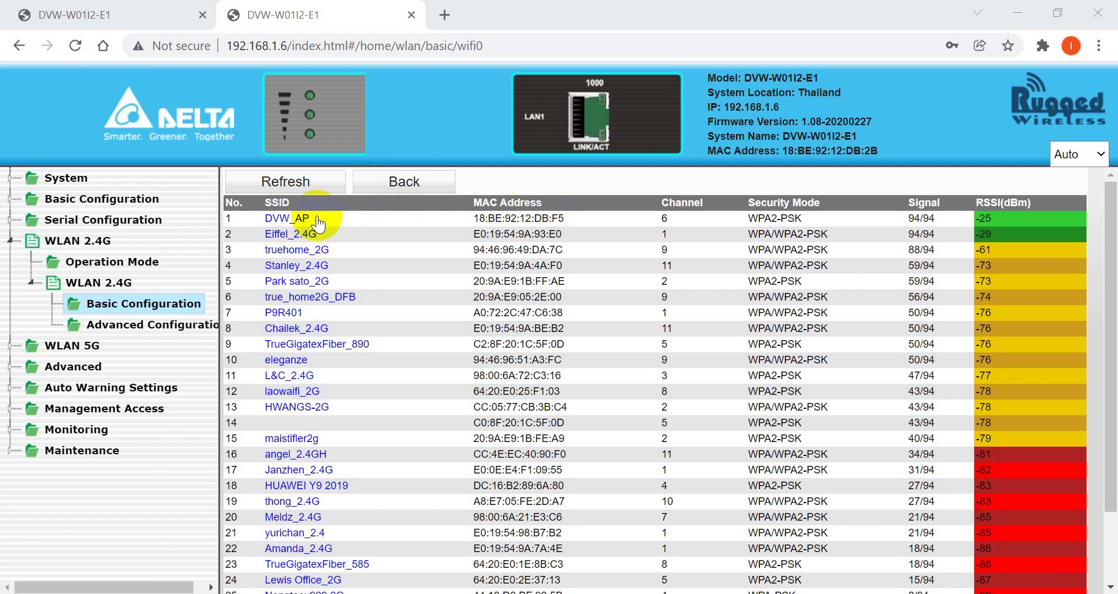
left_click(285, 220)
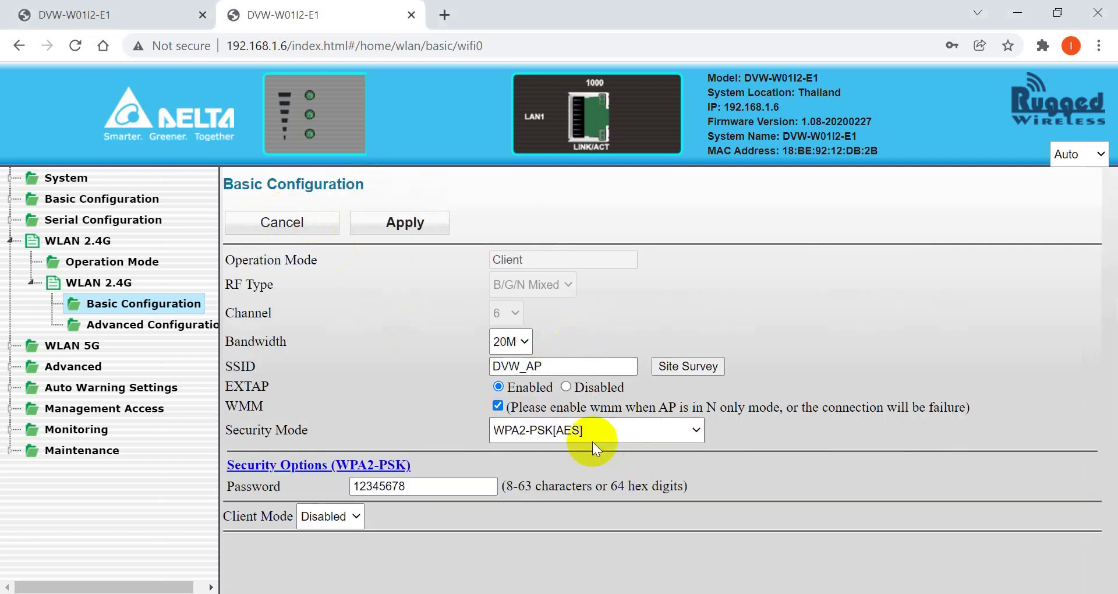
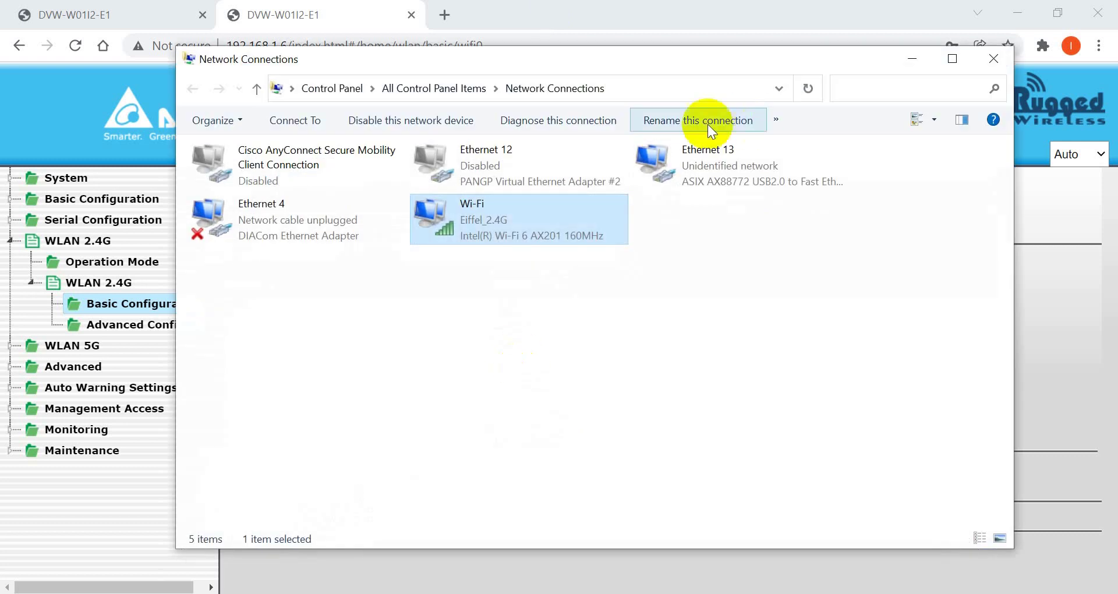
- Select the Ethernet 13 connection in Network Connections
left_click(679, 181)
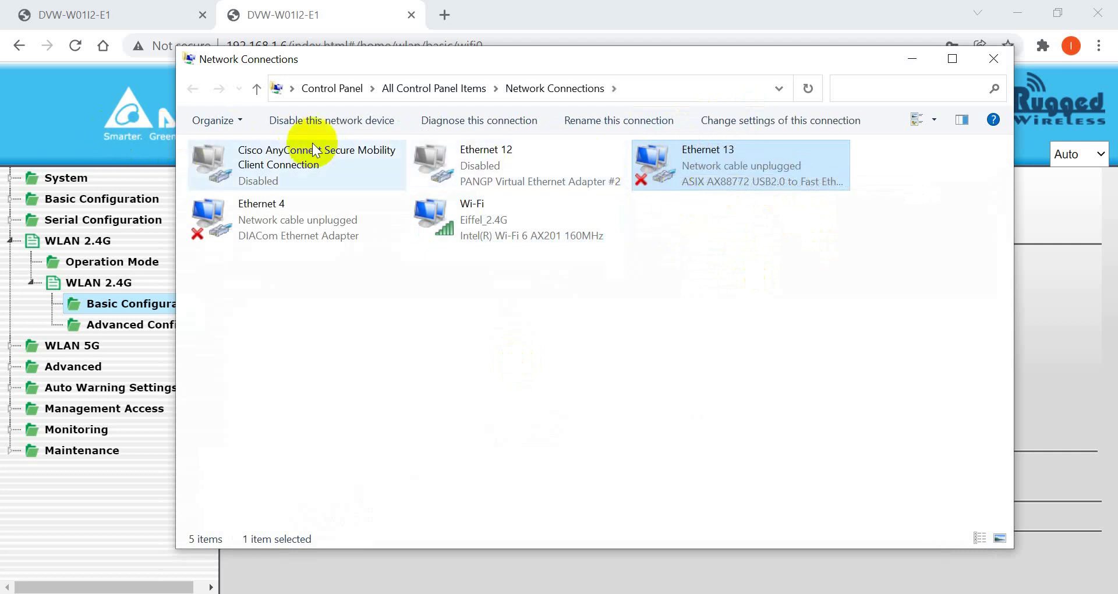
- Switch the PC's Wi-Fi from Eiffel_2.4G to DVW_AP, then return to Network Connections
left_click(107, 110)
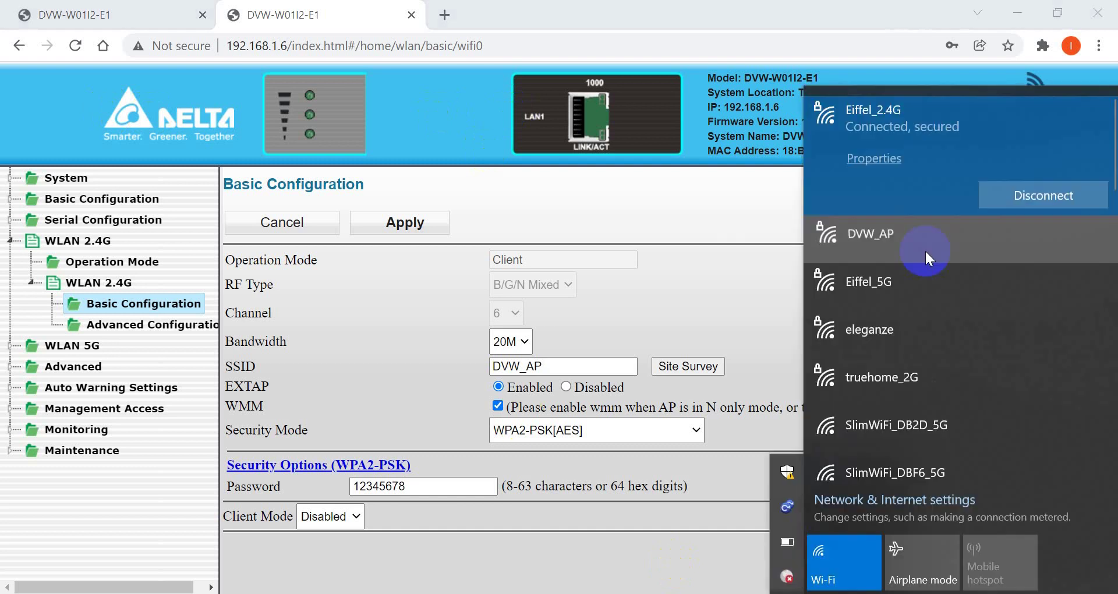
left_click(924, 249)
left_click(1037, 244)
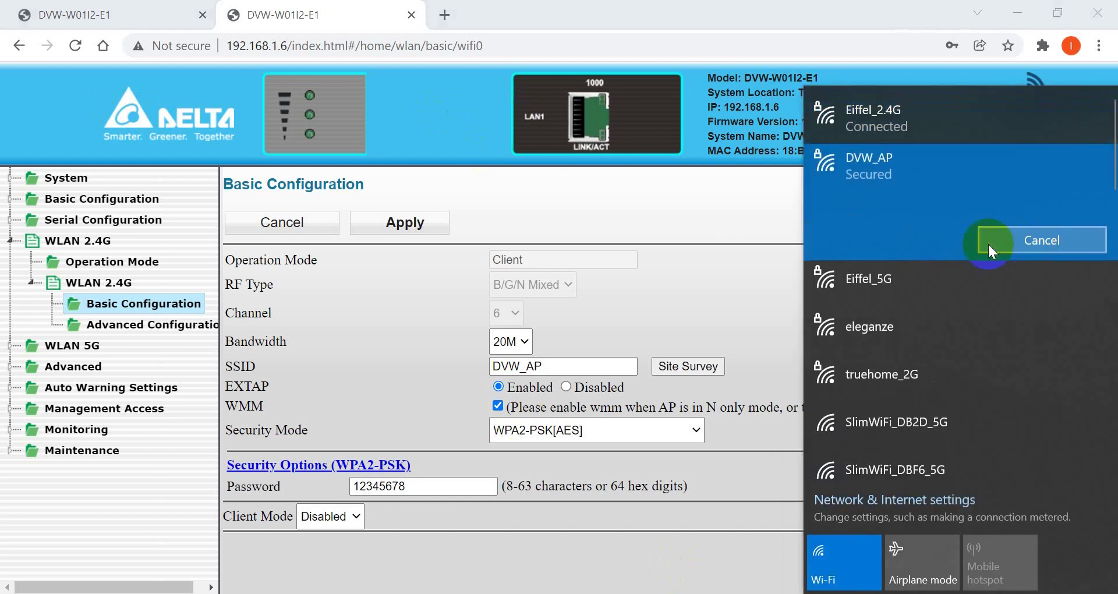
left_click(638, 286)
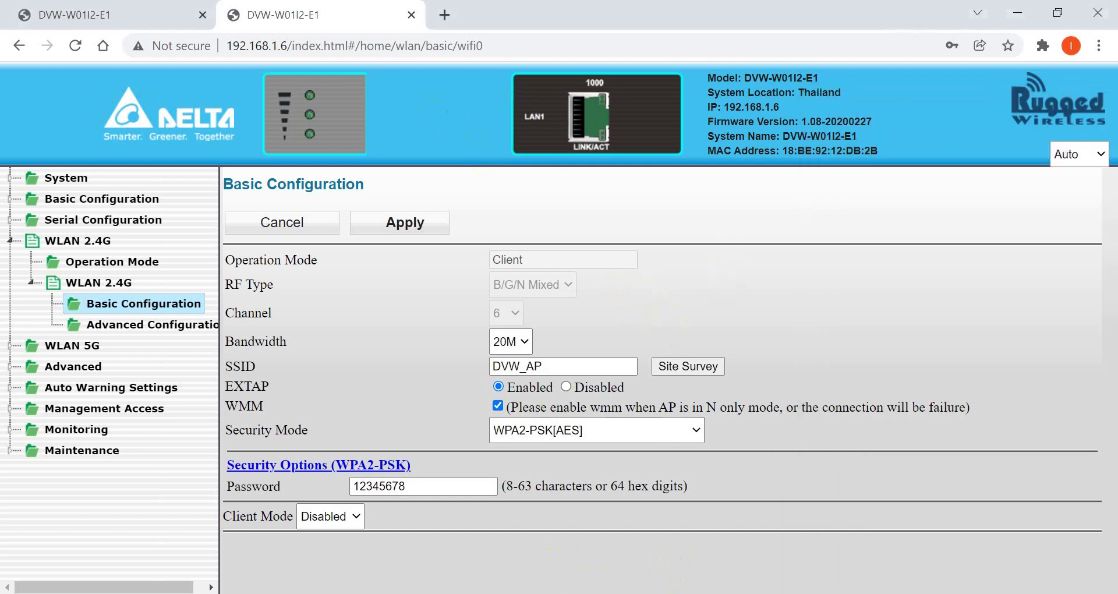
key("alt+Tab")
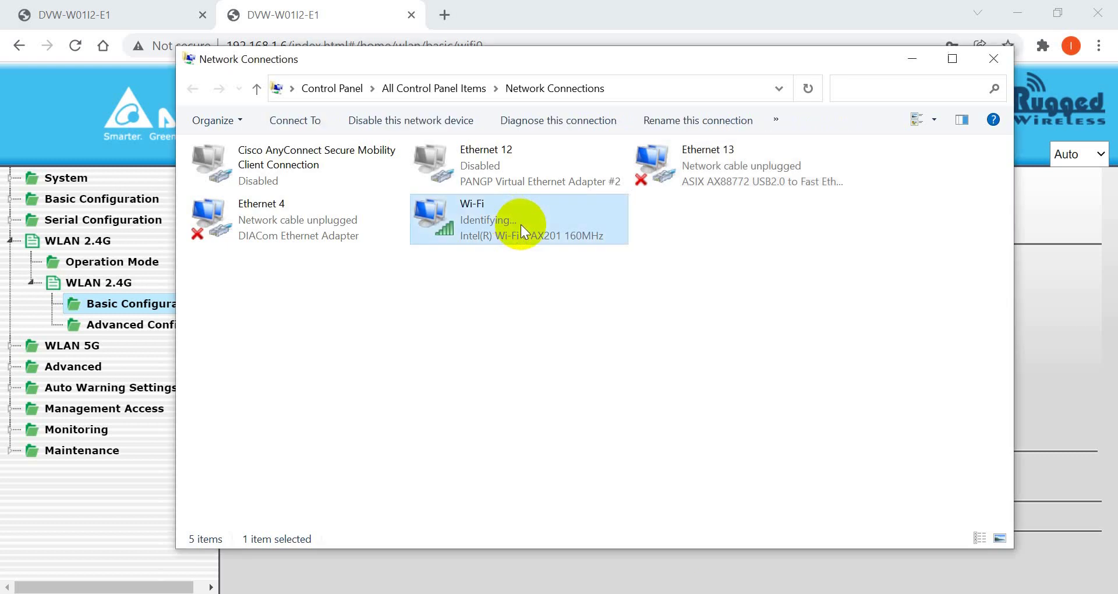
- In the Wi-Fi adapter's IPv4 properties, set static IP 192.168.1.22 with mask 255.255.255.0
right_click(512, 223)
left_click(386, 411)
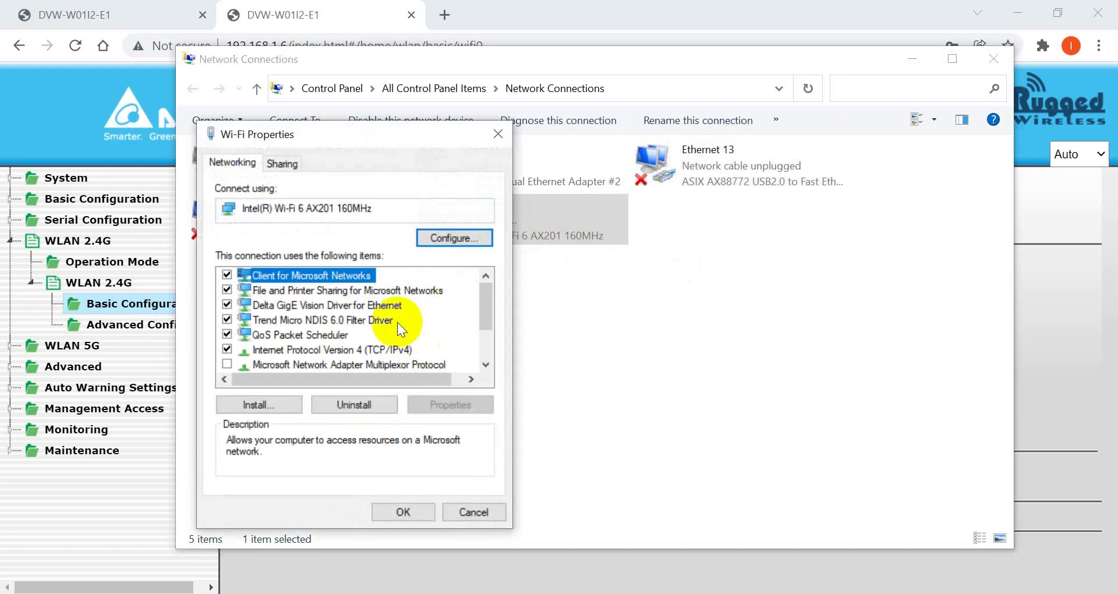
left_click(379, 348)
double_click(378, 347)
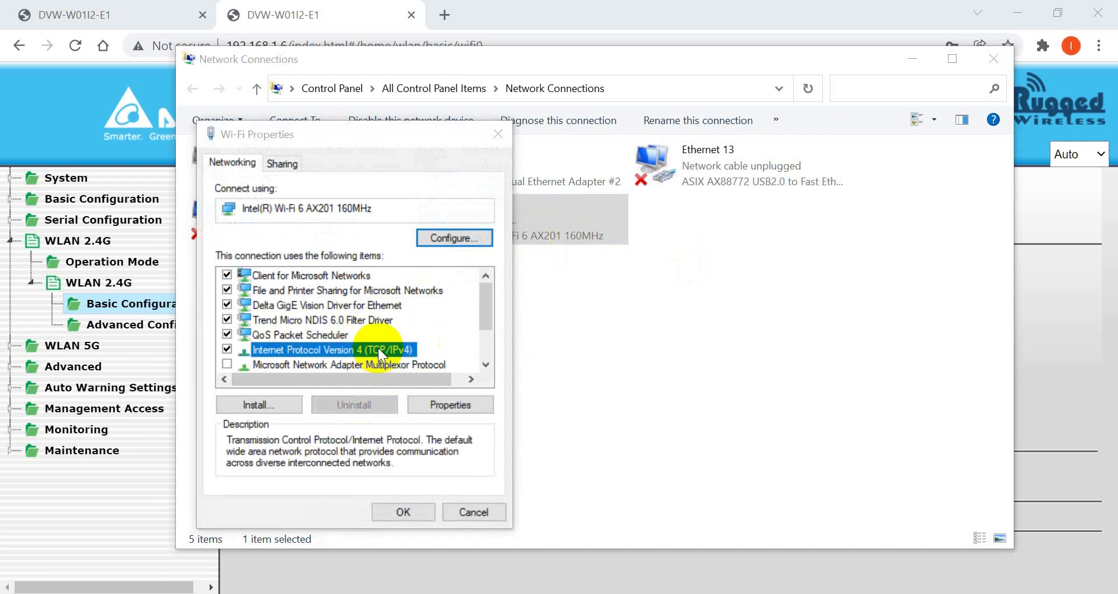
left_click(283, 326)
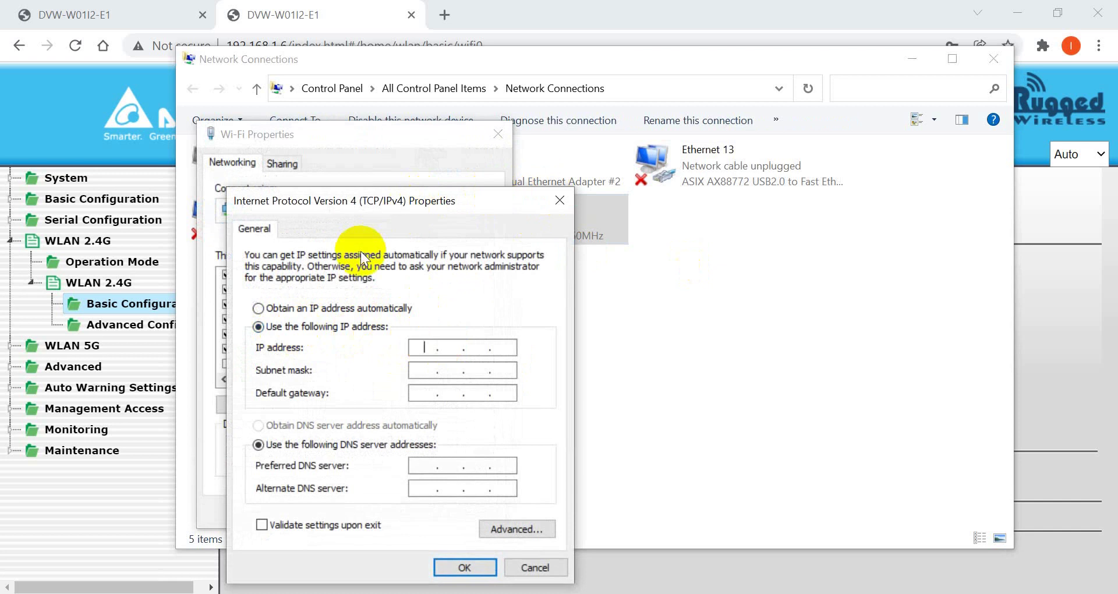
type("192 . 168 . 1 . 22")
left_click(461, 371)
left_click(466, 564)
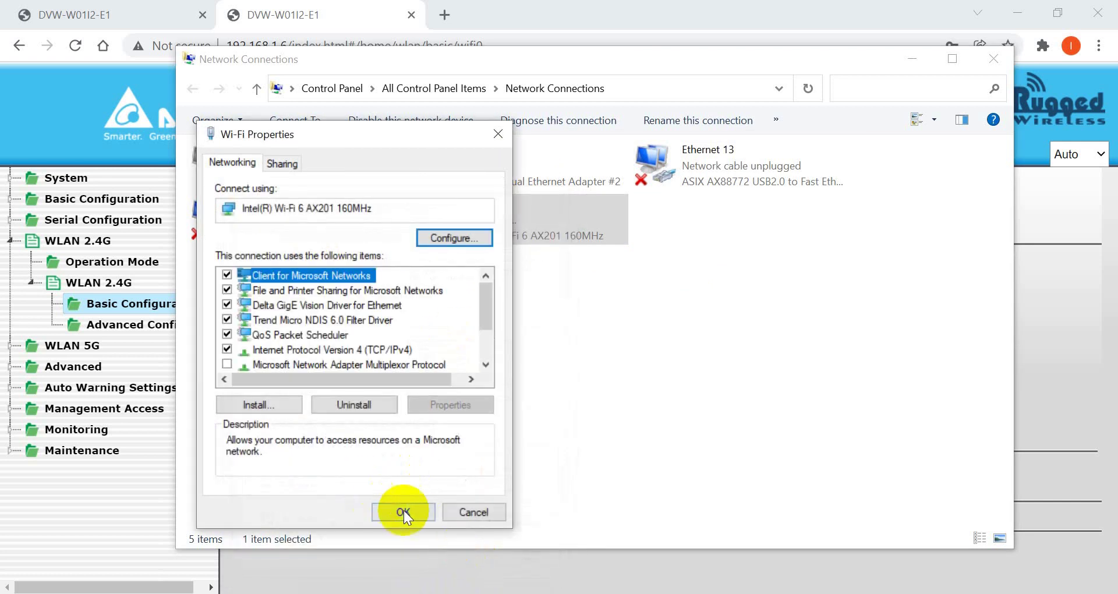
left_click(403, 513)
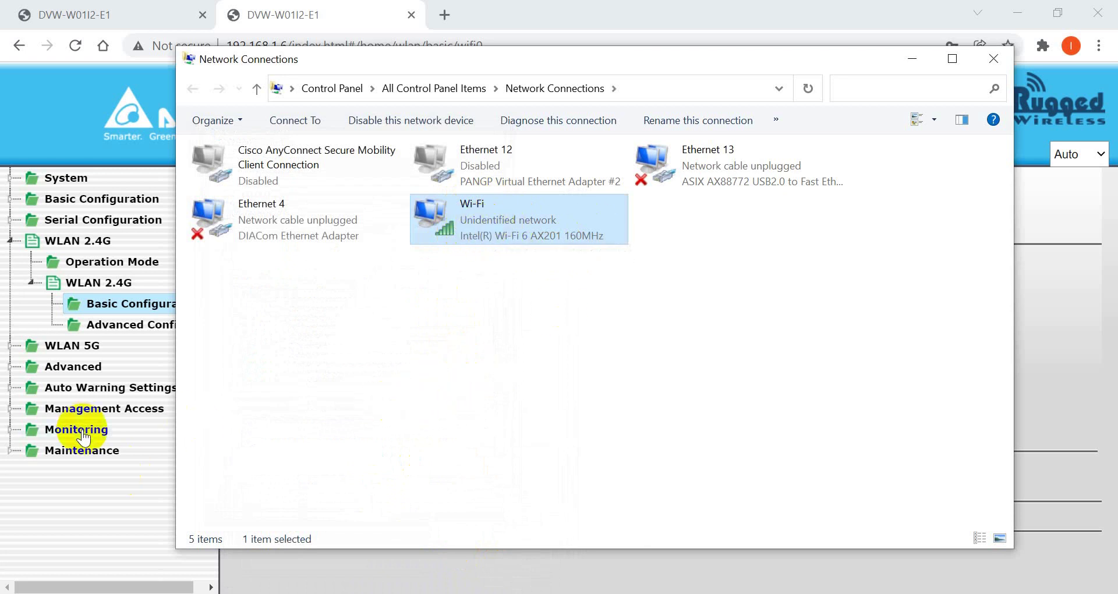
- Reload the 192.168.1.6 gateway page and log in as admin with the saved credentials
left_click(139, 512)
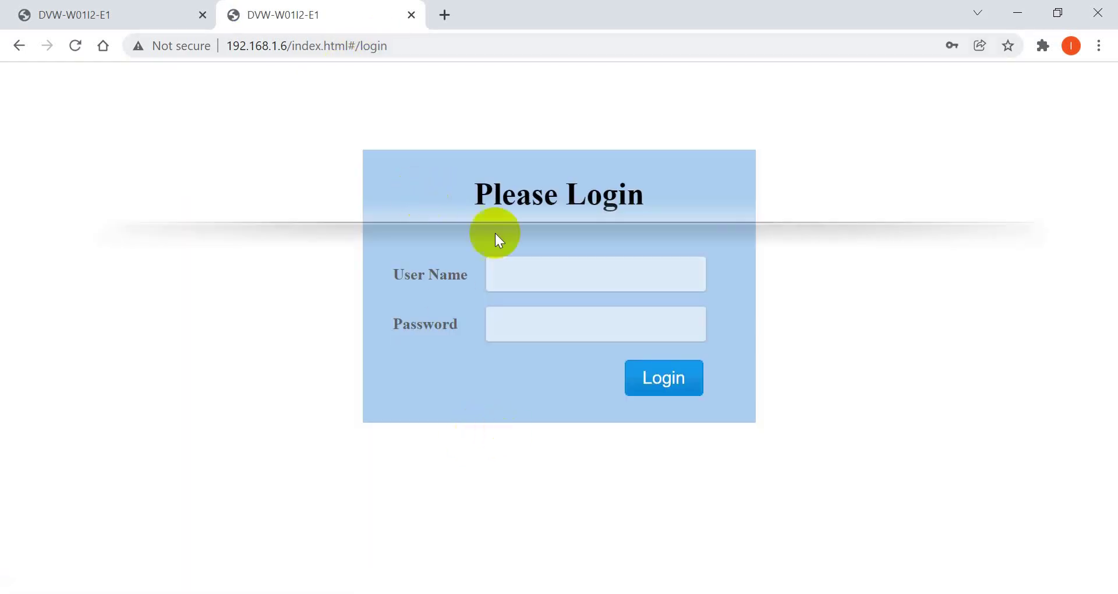
left_click(528, 272)
left_click(529, 315)
left_click(669, 378)
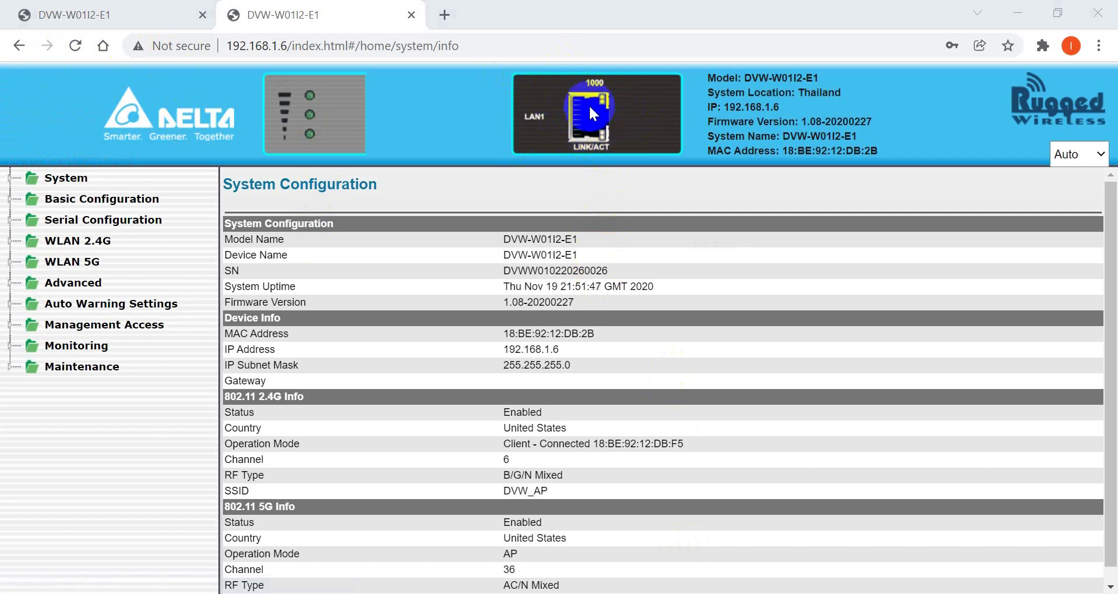
- Log into the 192.168.1.5 gateway as admin and check its System Configuration
left_click(125, 13)
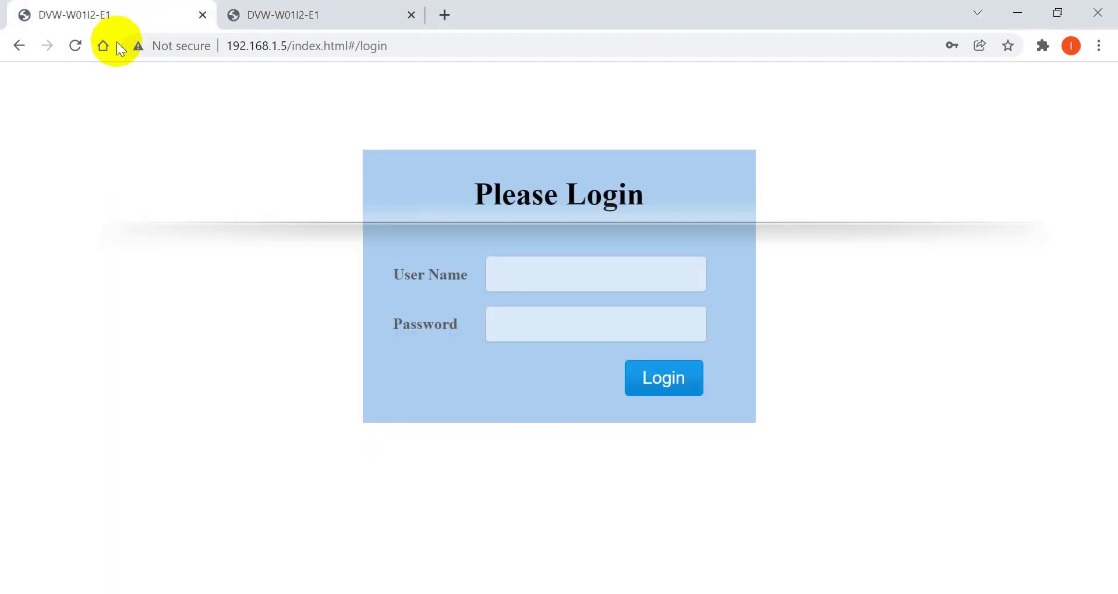
left_click(549, 276)
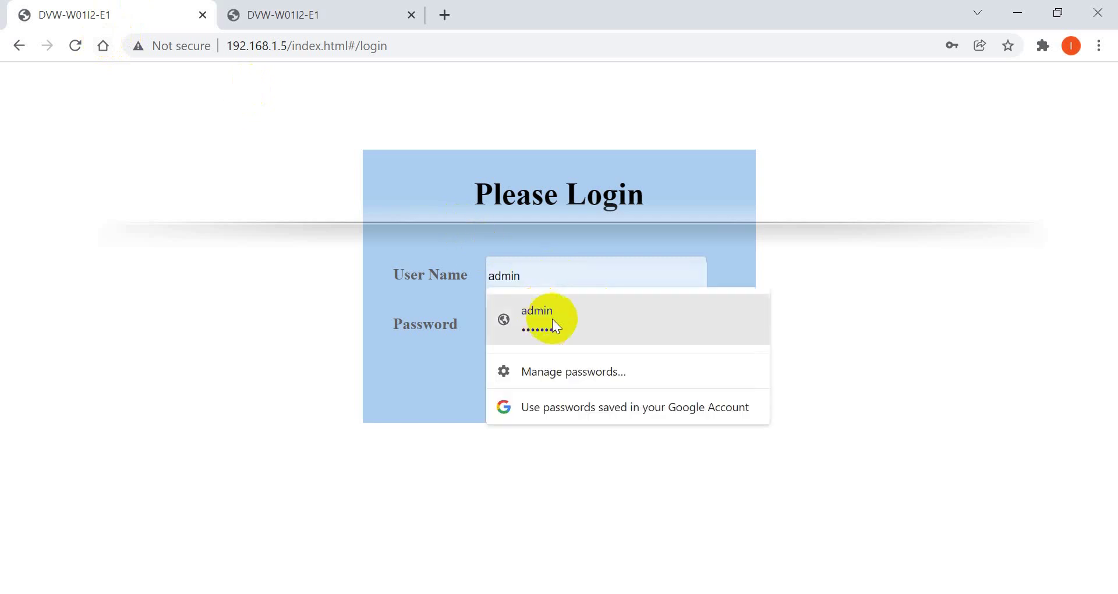
left_click(556, 342)
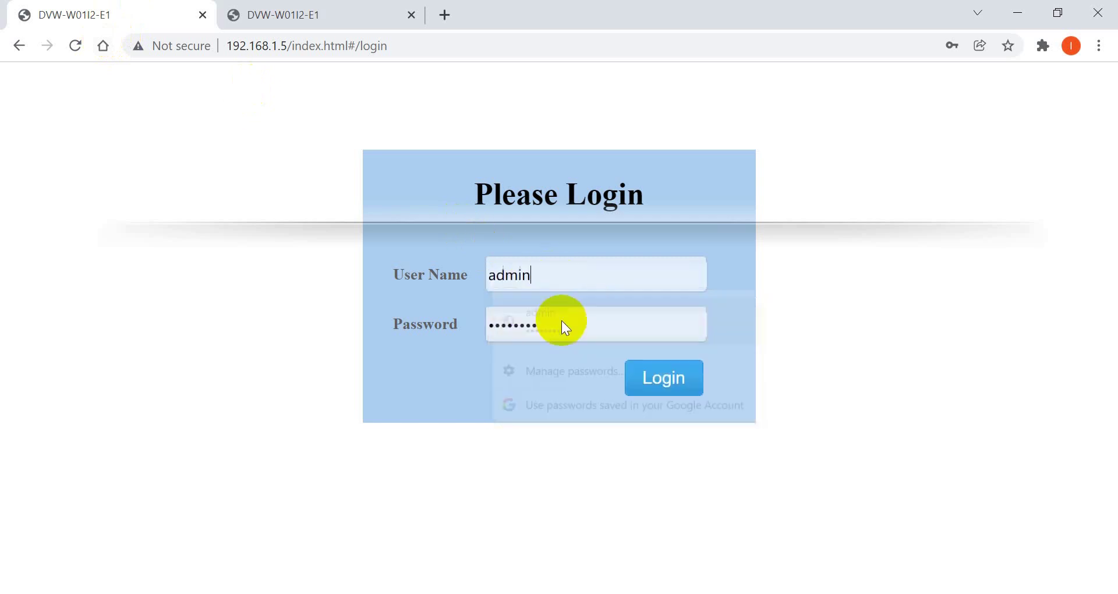
left_click(669, 389)
left_click(610, 113)
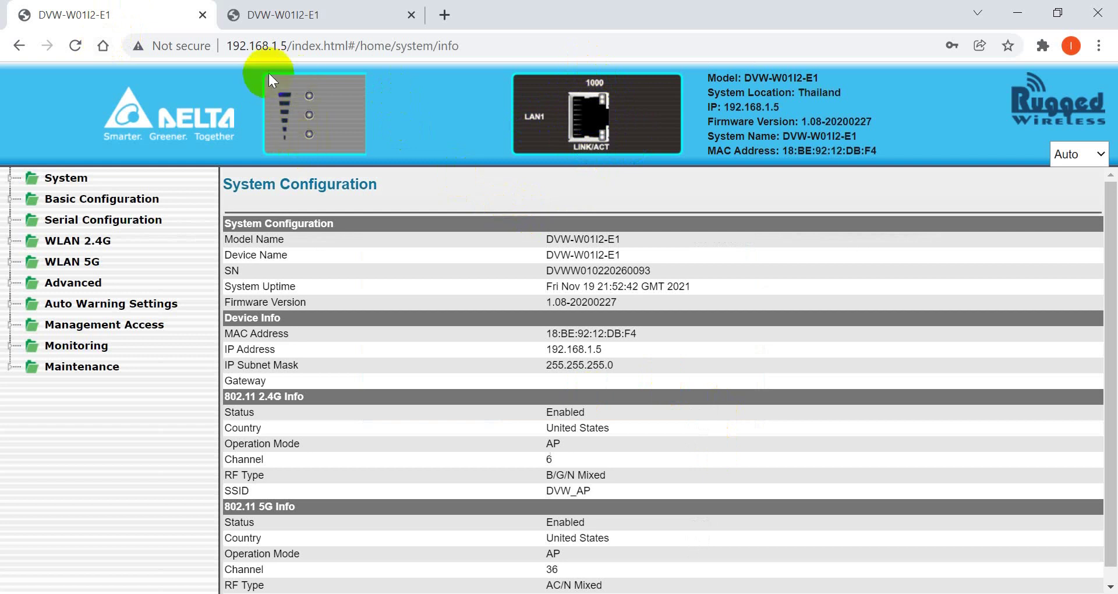
left_click(303, 11)
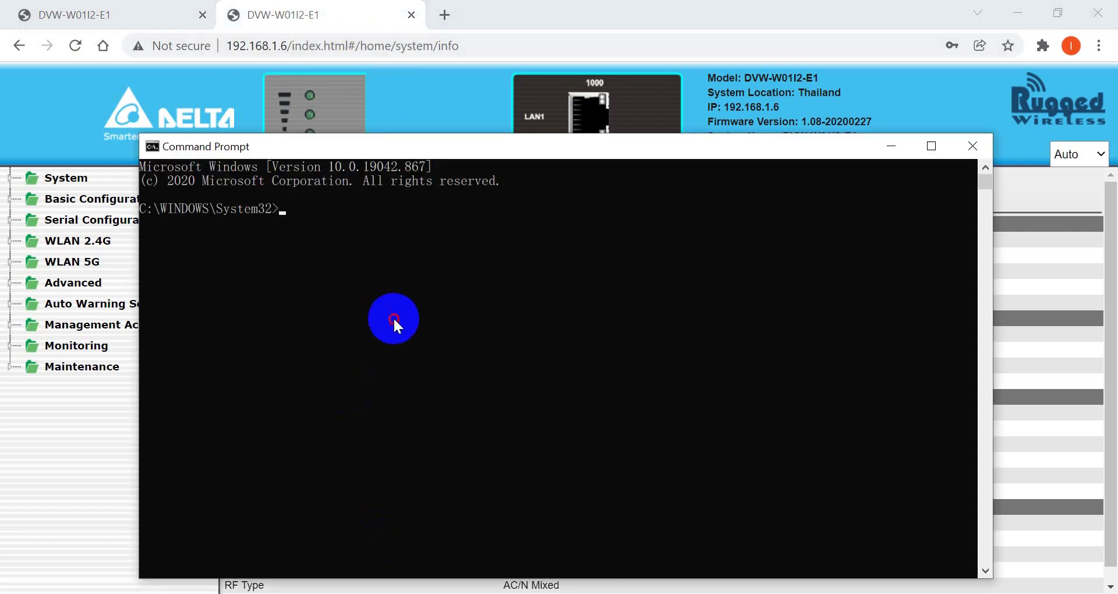
- Ping 192.168.1.5 from Command Prompt
left_click(394, 320)
type("pign")
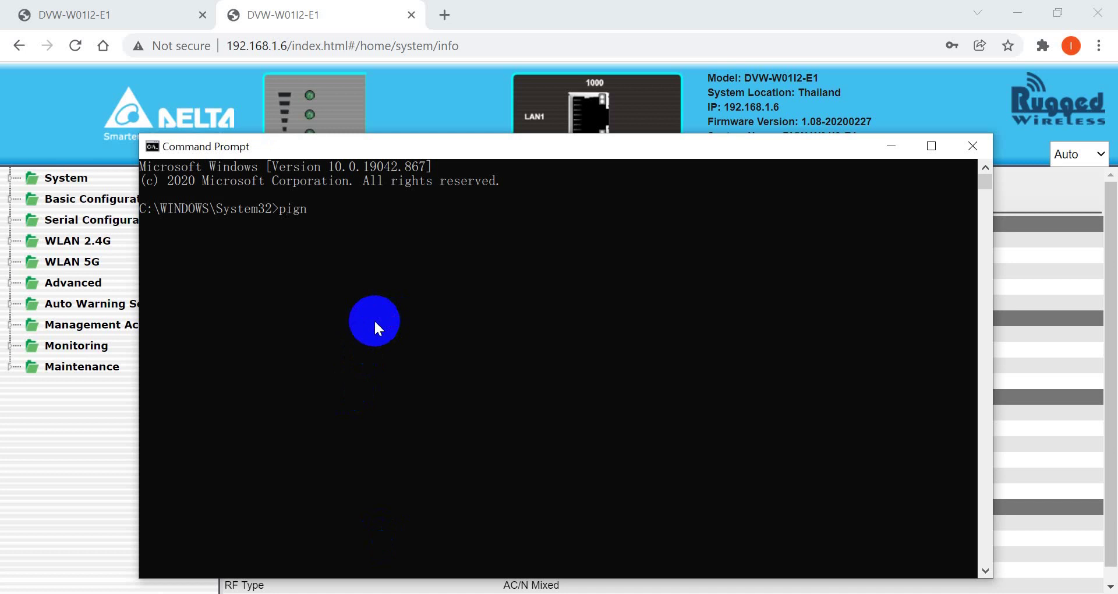
key("BackSpace")
key("BackSpace")
type("ng 192.168.1.5")
key("Return")
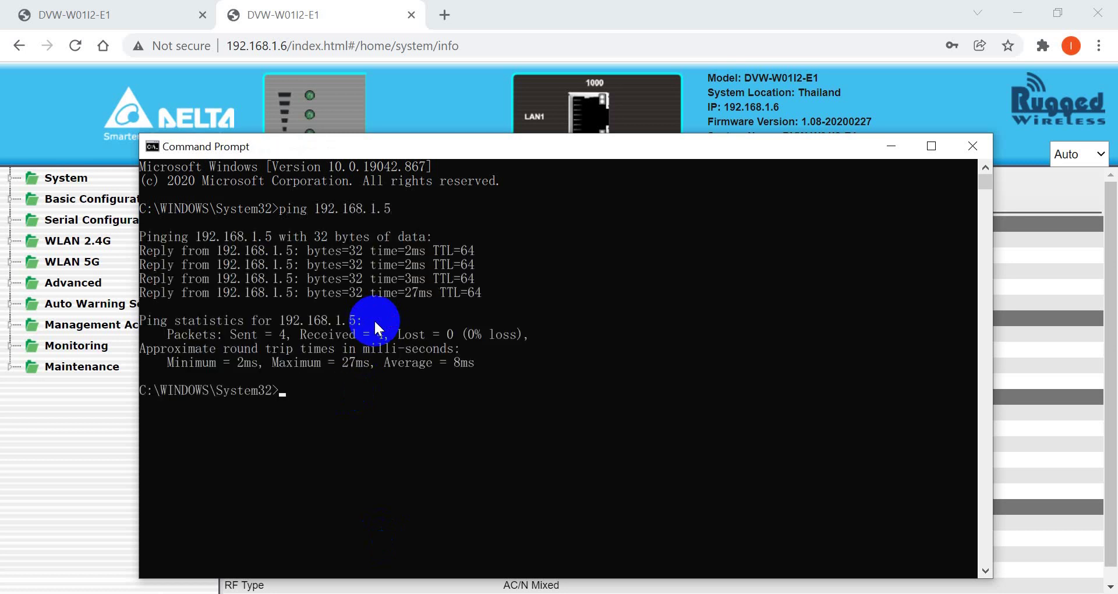
- Re-run the ping against 192.168.1.6
key("Up")
key("BackSpace")
type("68.1.6")
key("Return")
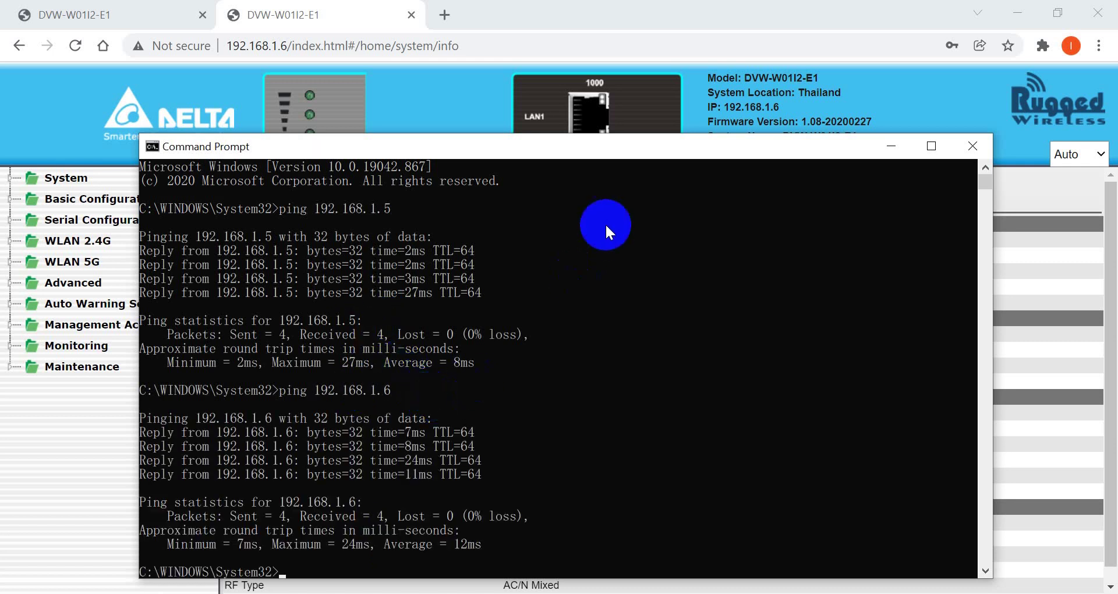
- Return to the Delta Wireless AP Word setup document
left_click(424, 83)
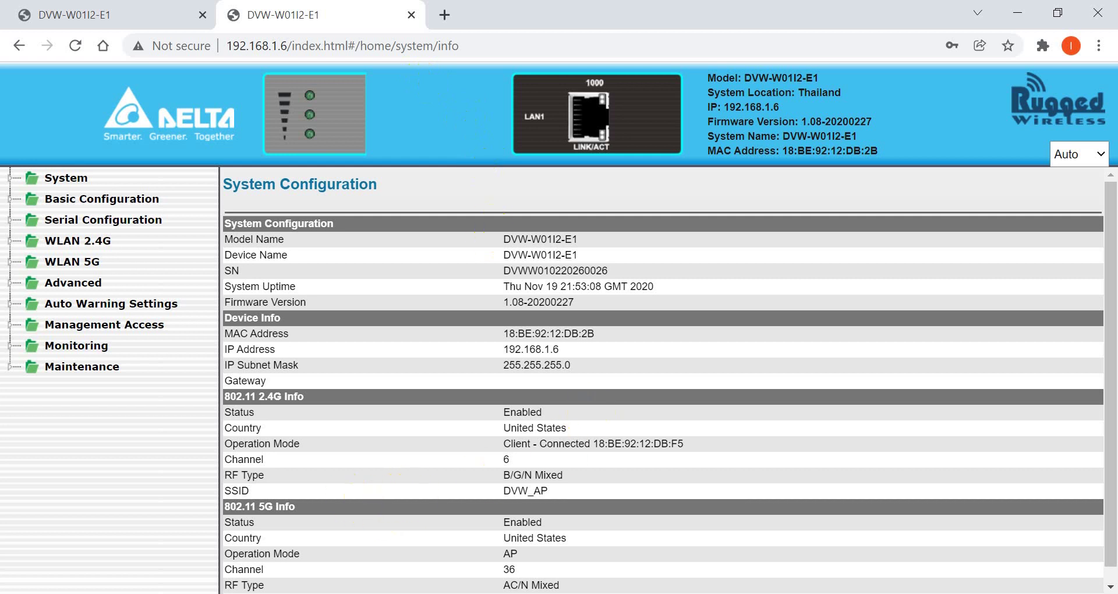
key("alt+Tab")
scroll(682, 295, "up", 10)
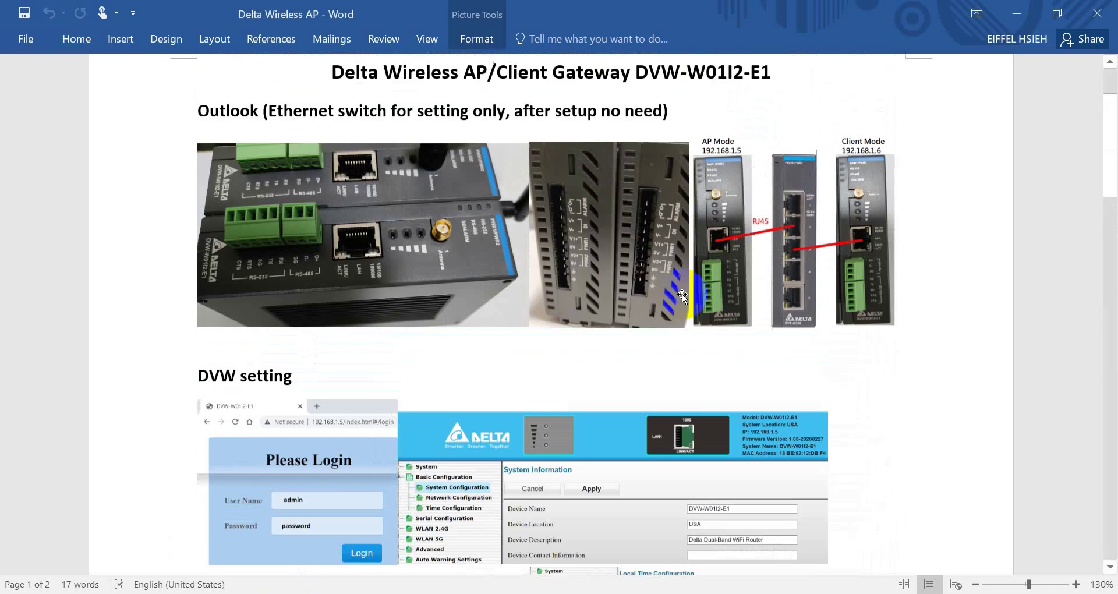
scroll(683, 295, "up", 1)
scroll(674, 294, "down", 2)
scroll(511, 200, "up", 2)
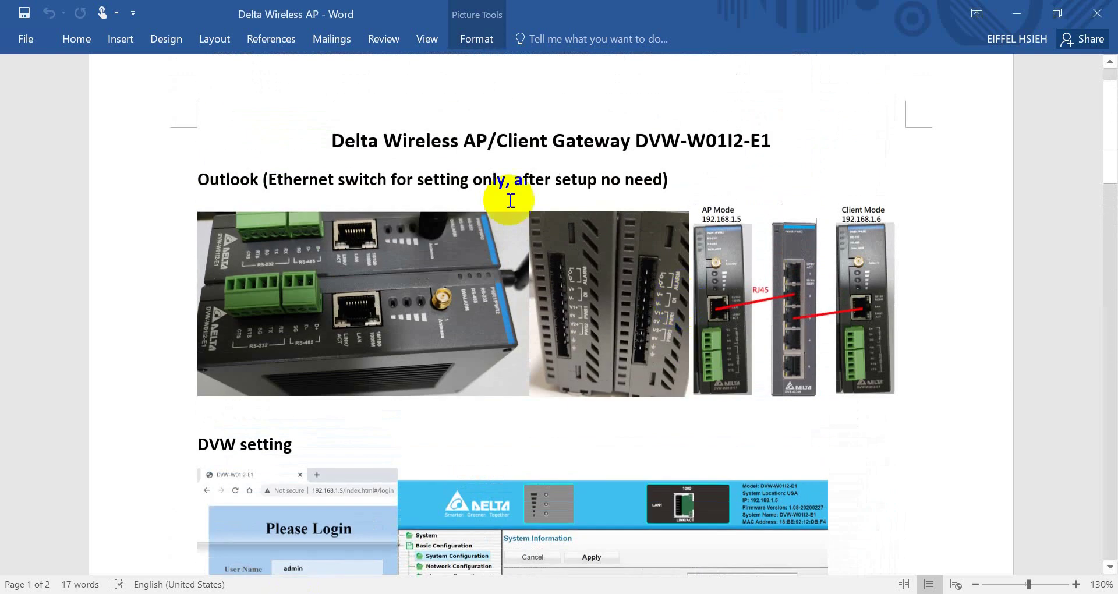